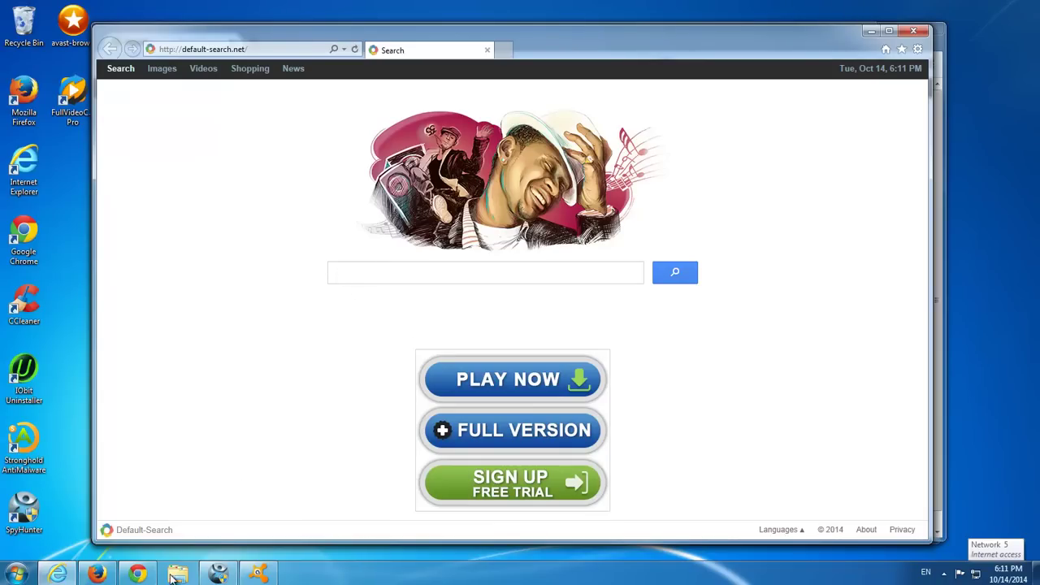
Show default-search.net as the start page in Internet Explorer, Firefox and Chrome.
left_click(345, 275)
mouse_move(97, 574)
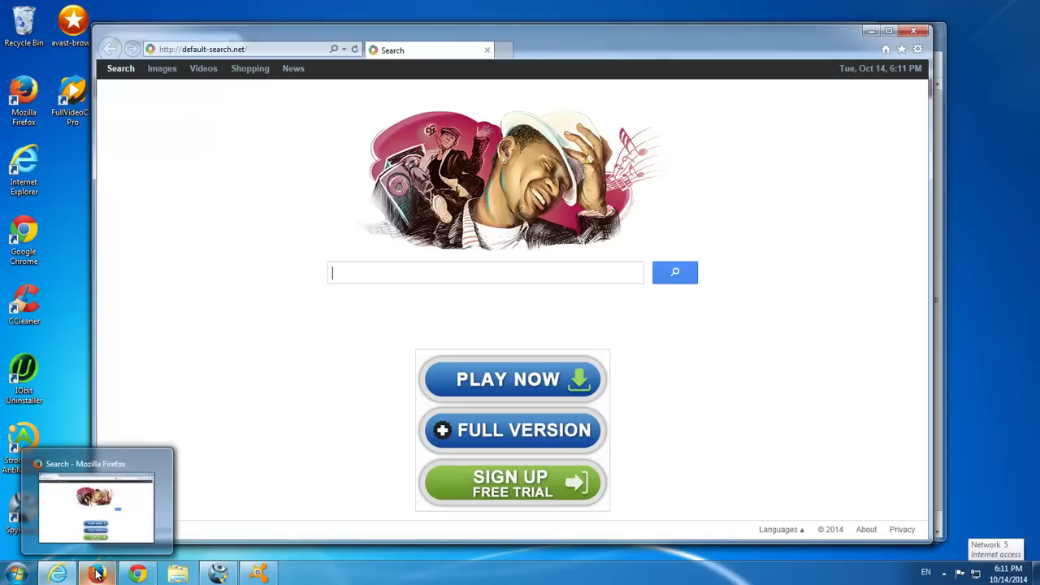
left_click(96, 574)
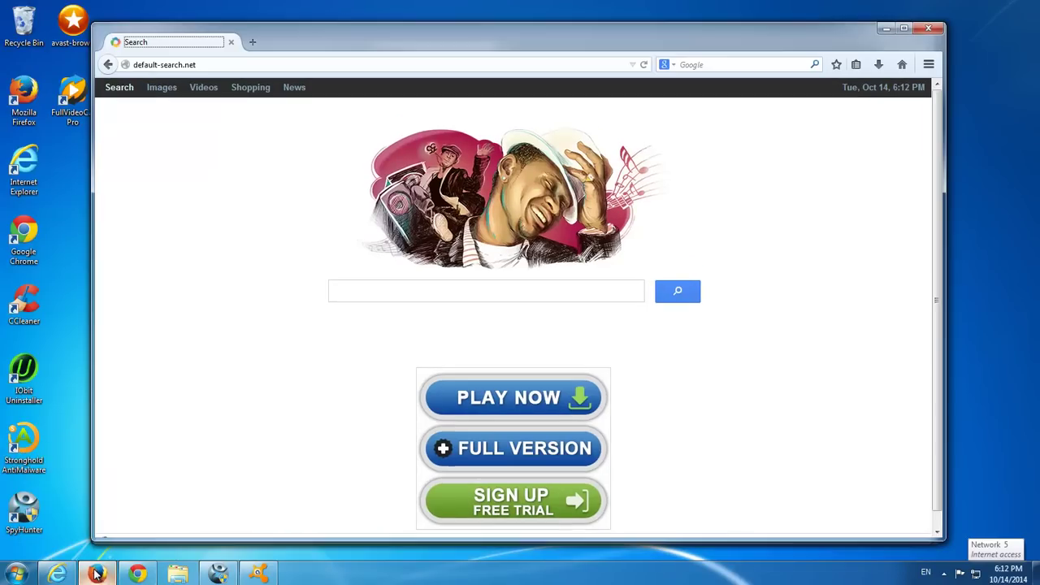
left_click(215, 65)
left_click(138, 574)
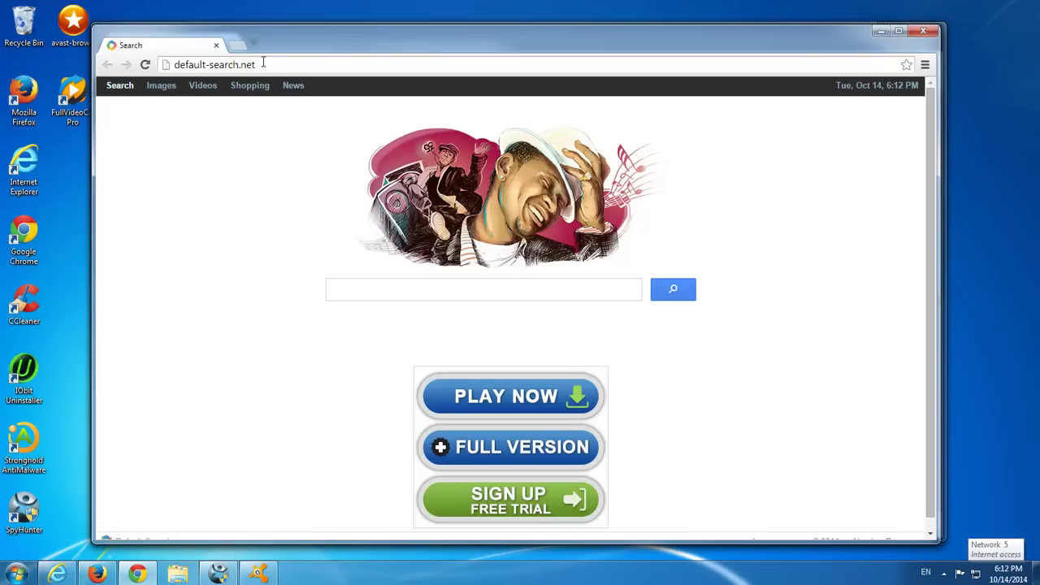
Review avast Browser Cleanup's add-ons for IE, Firefox and Chrome, minimize it, and close Chrome.
left_click(259, 573)
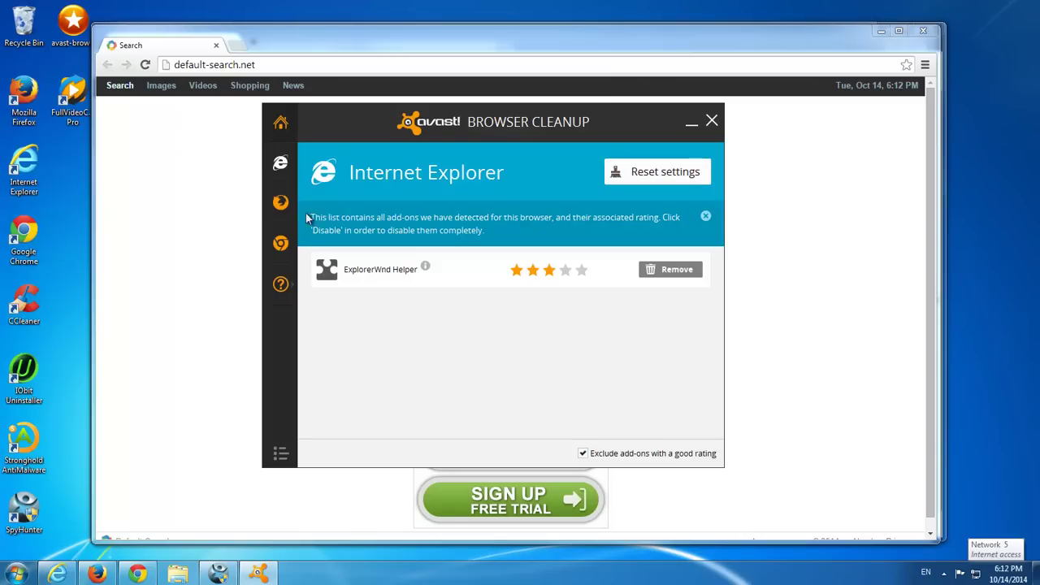
left_click(281, 204)
left_click(280, 244)
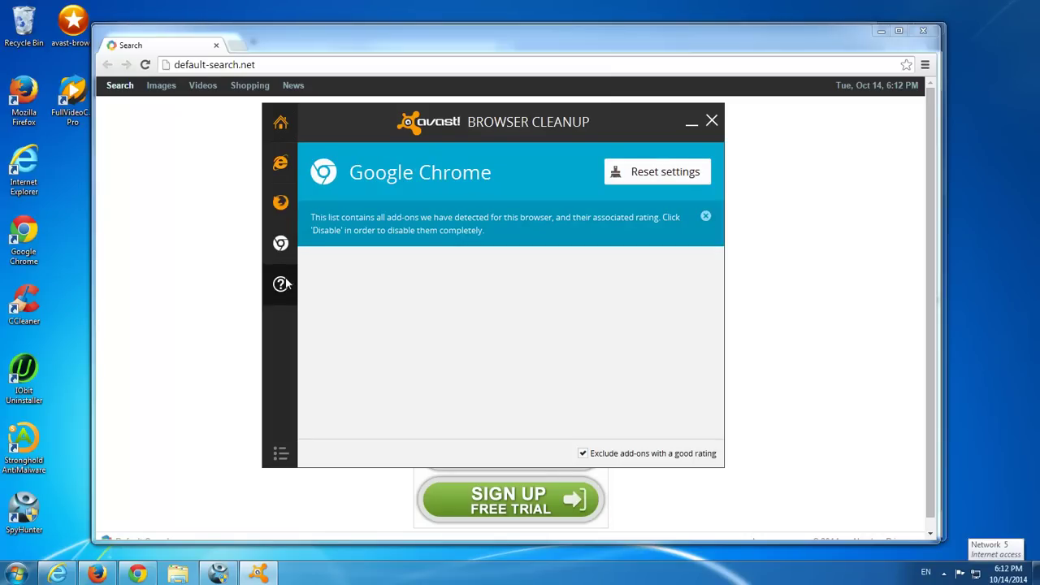
left_click(285, 283)
left_click(277, 169)
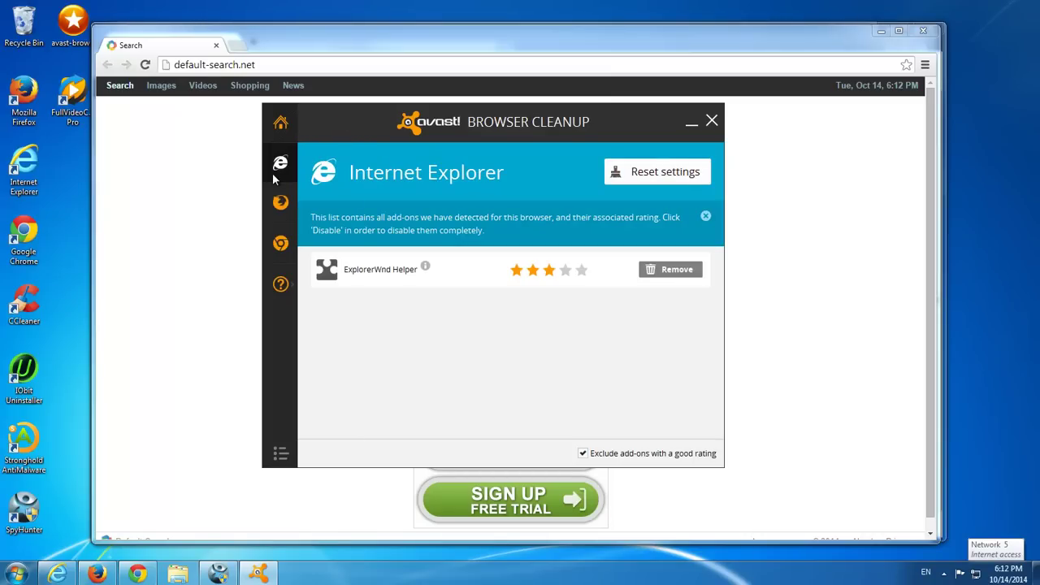
left_click(690, 123)
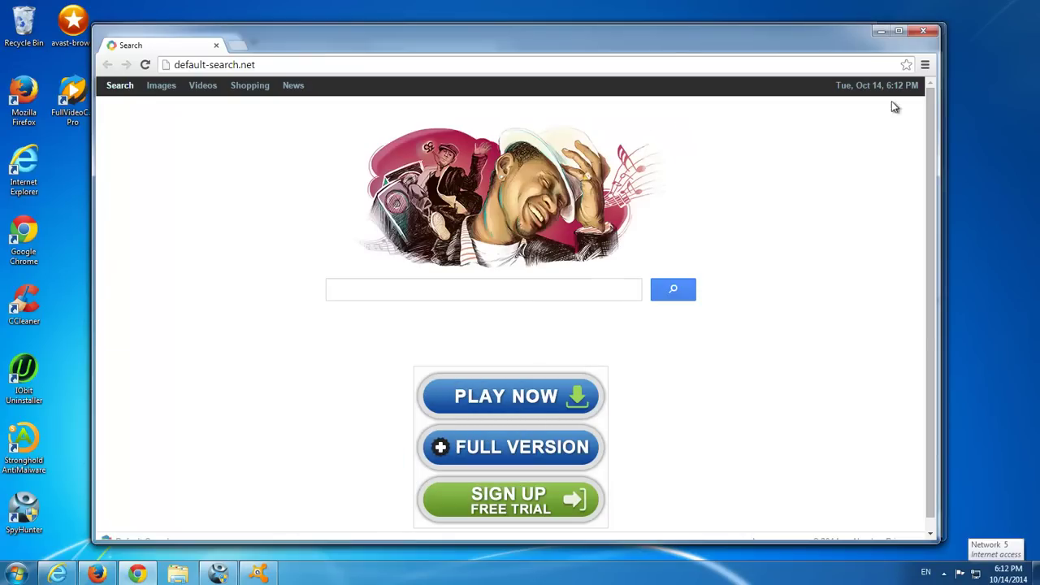
left_click(928, 31)
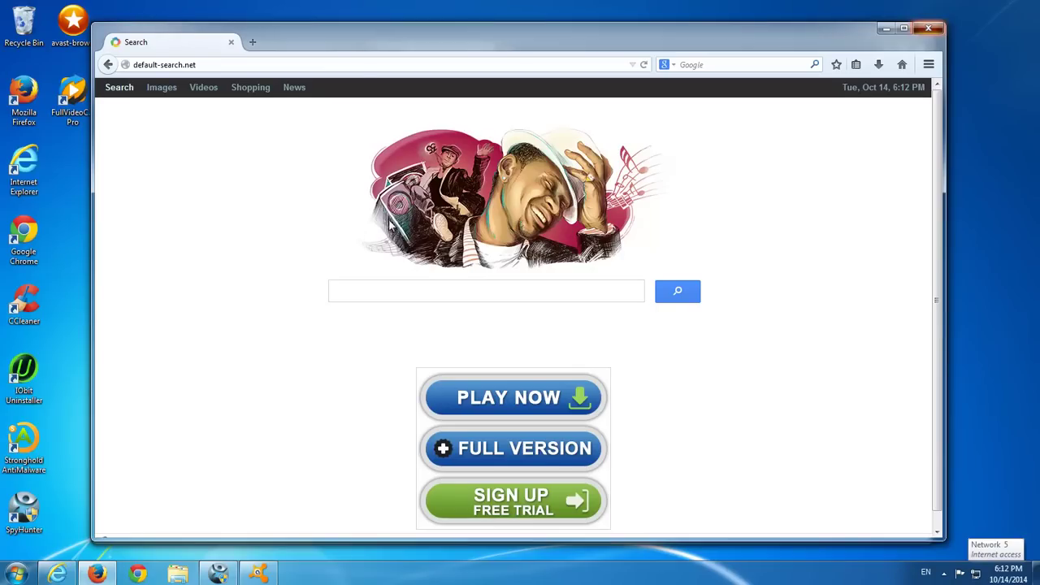
Close Firefox and select FullVideoConverter Pro in Control Panel's Uninstall a program list.
key("alt+F4")
key("alt+F4")
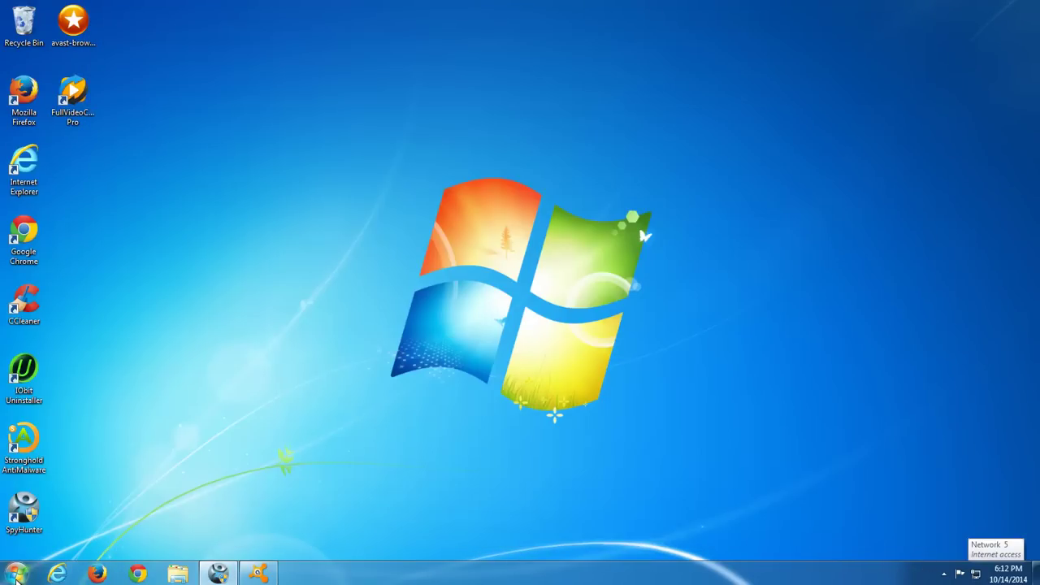
left_click(17, 577)
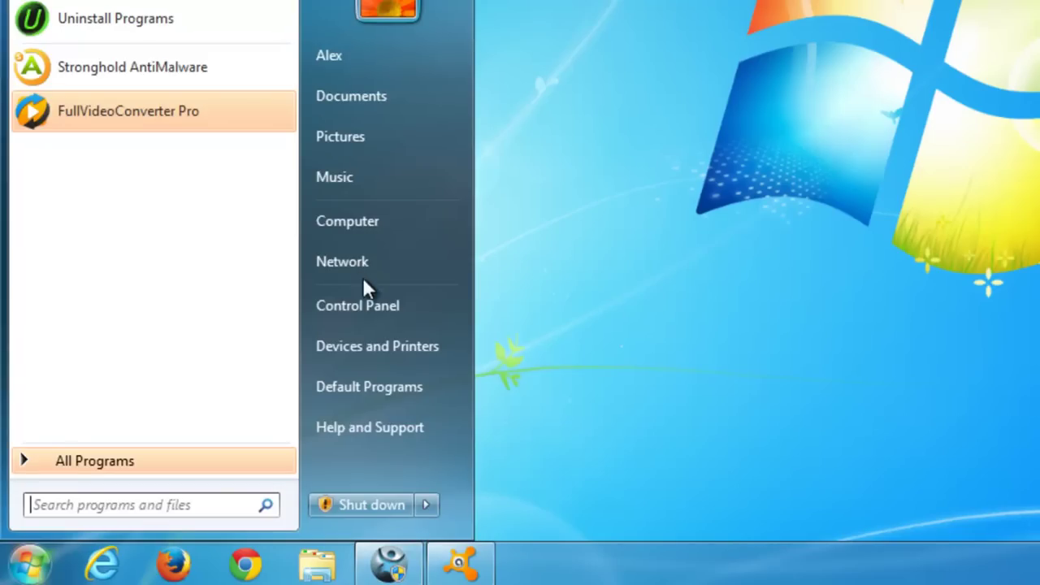
left_click(367, 306)
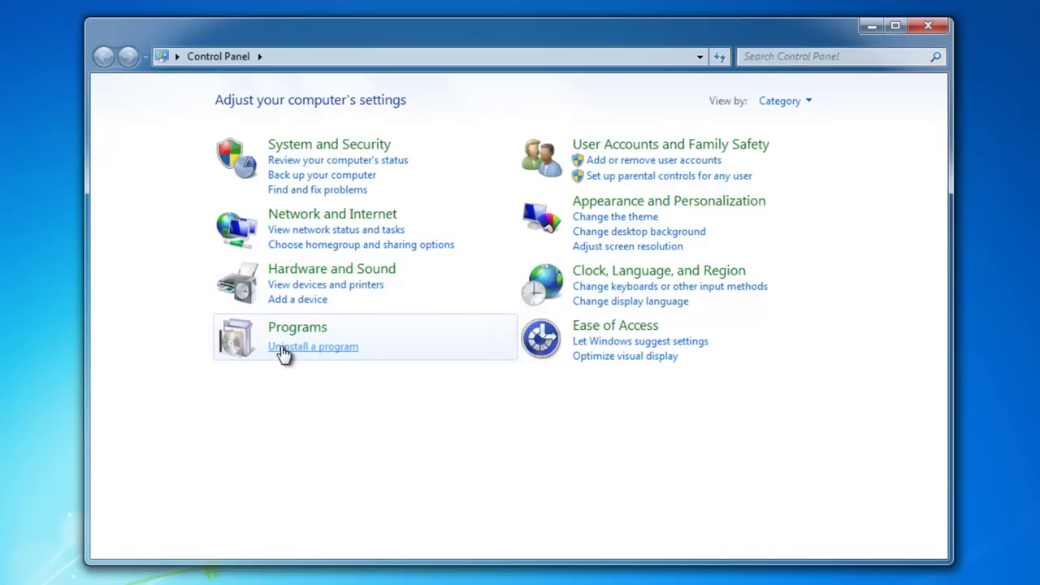
left_click(278, 351)
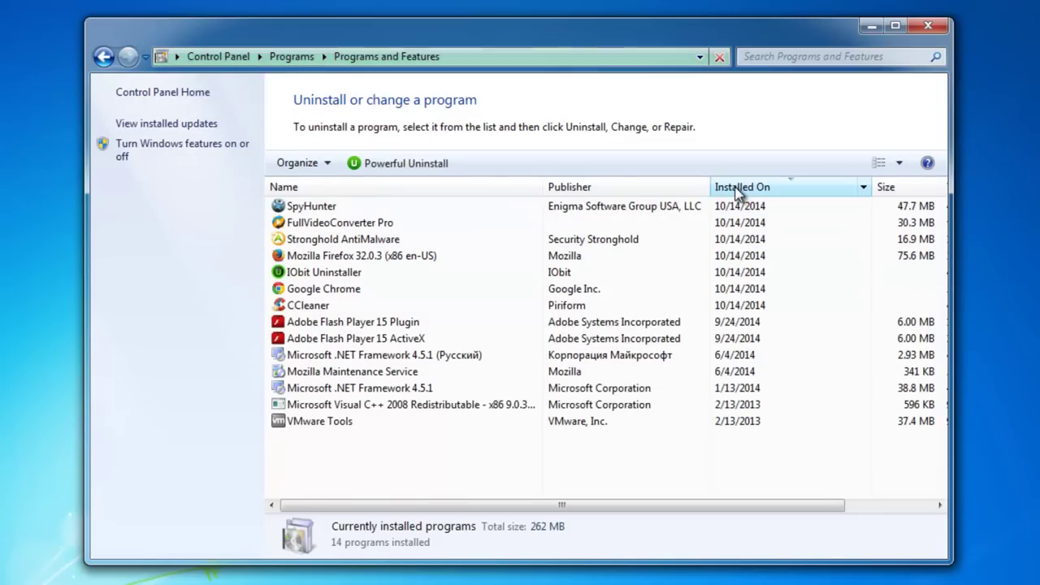
left_click(333, 224)
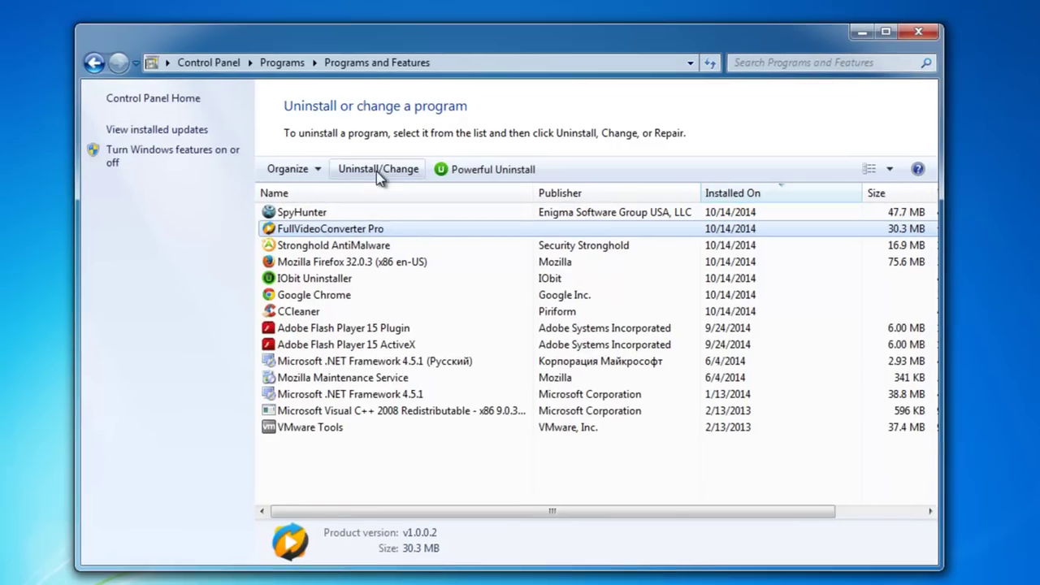
Uninstall FullVideoConverter Pro through its wizard, keeping English as the installer language.
left_click(389, 164)
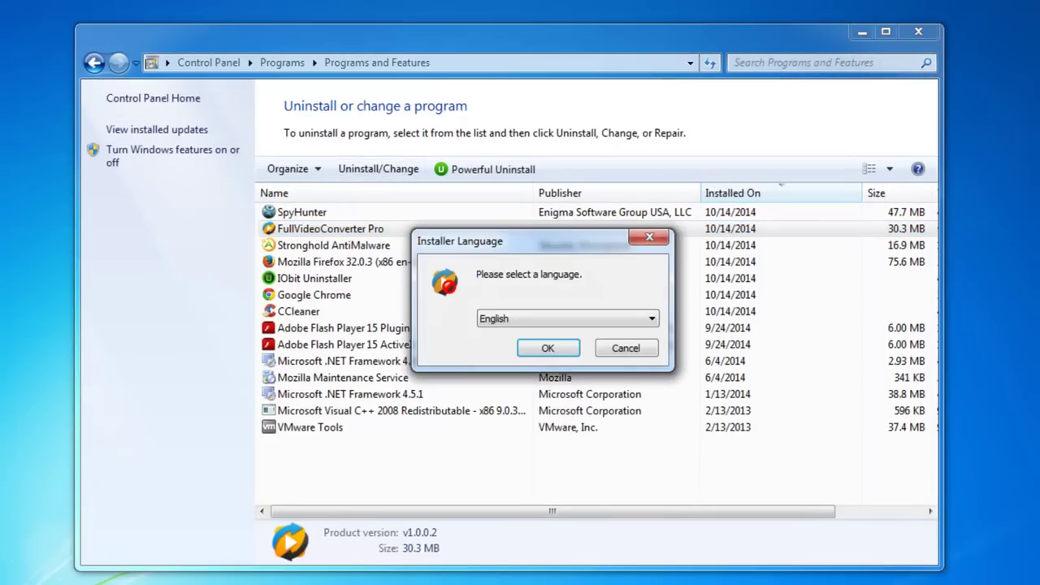
left_click(514, 323)
left_click(511, 319)
left_click(529, 351)
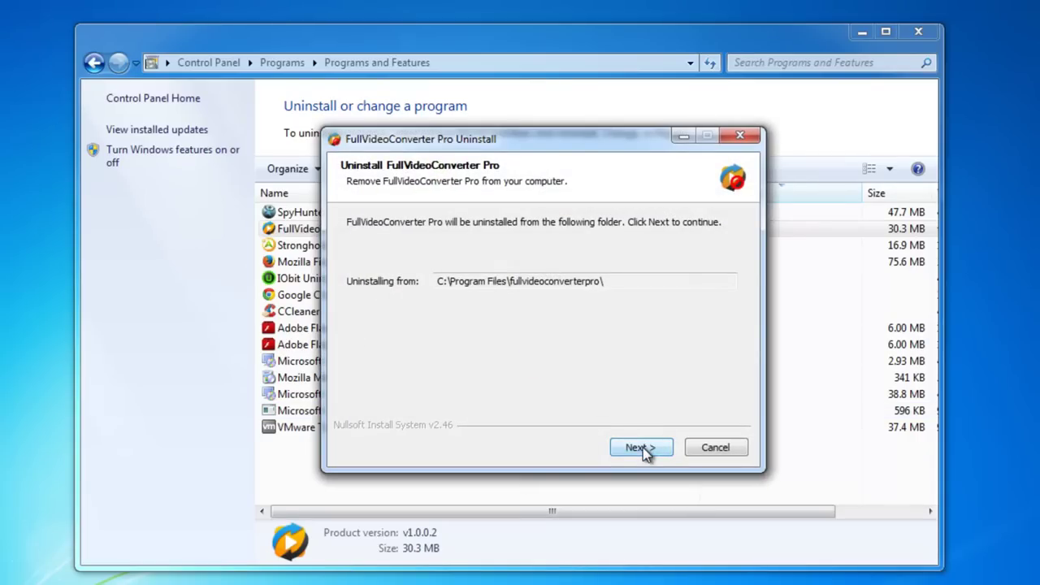
left_click(641, 447)
left_click(643, 447)
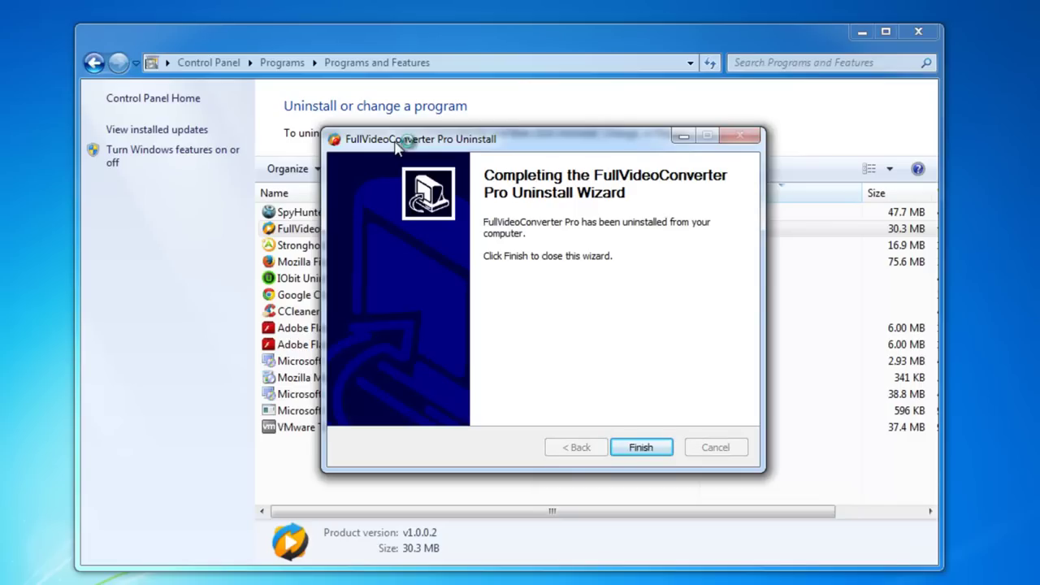
left_click(642, 447)
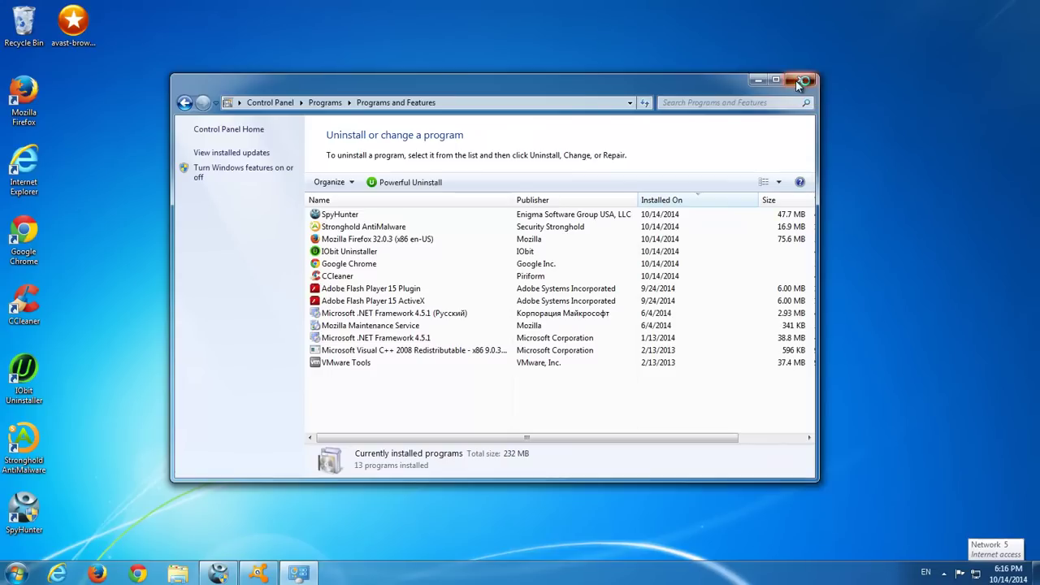
Close Programs and Features, refresh the desktop, and inspect SpyHunter's Default-search.net threat details.
left_click(796, 81)
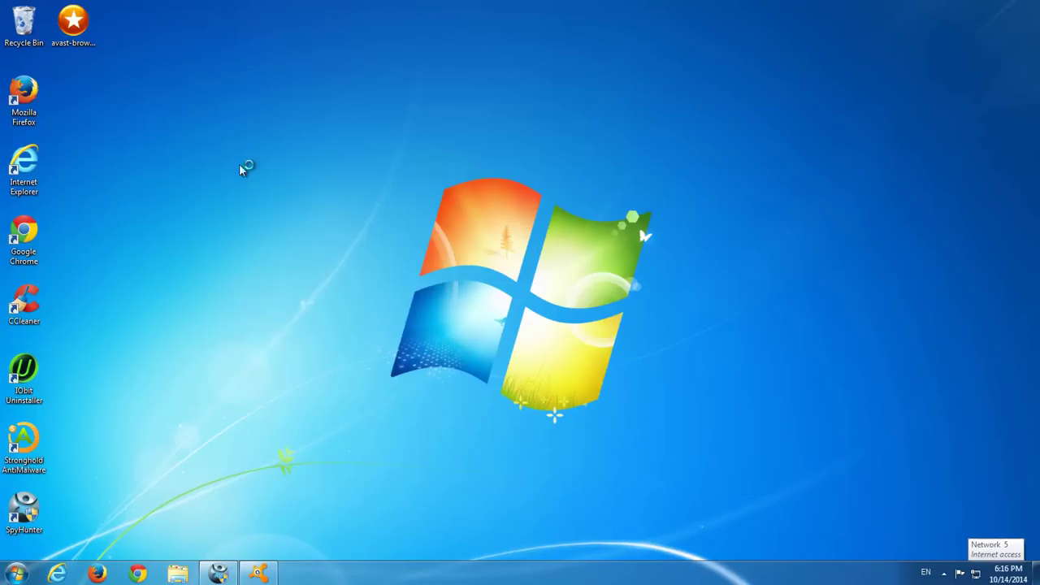
right_click(214, 170)
left_click(227, 203)
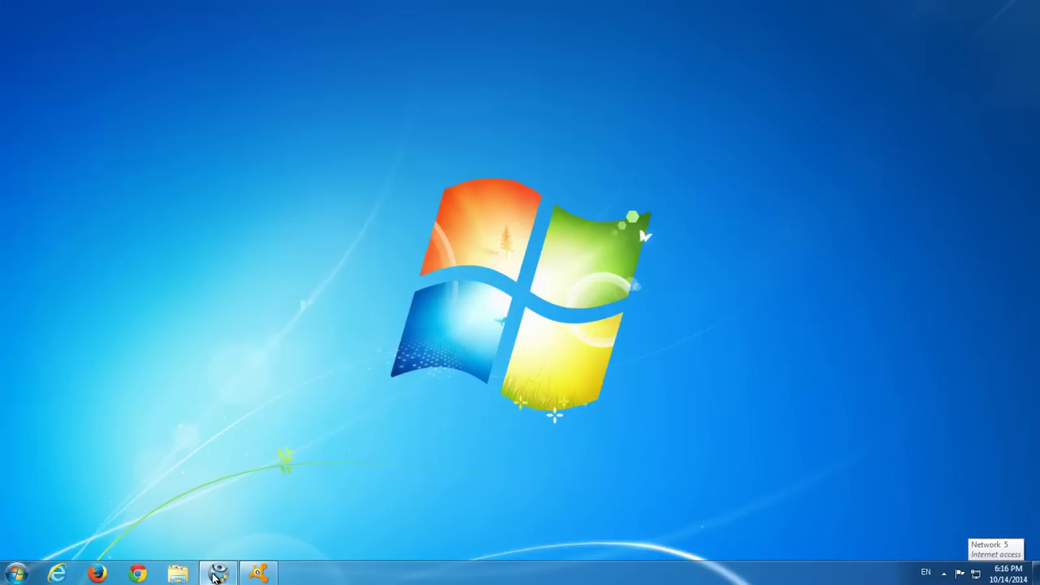
left_click(218, 574)
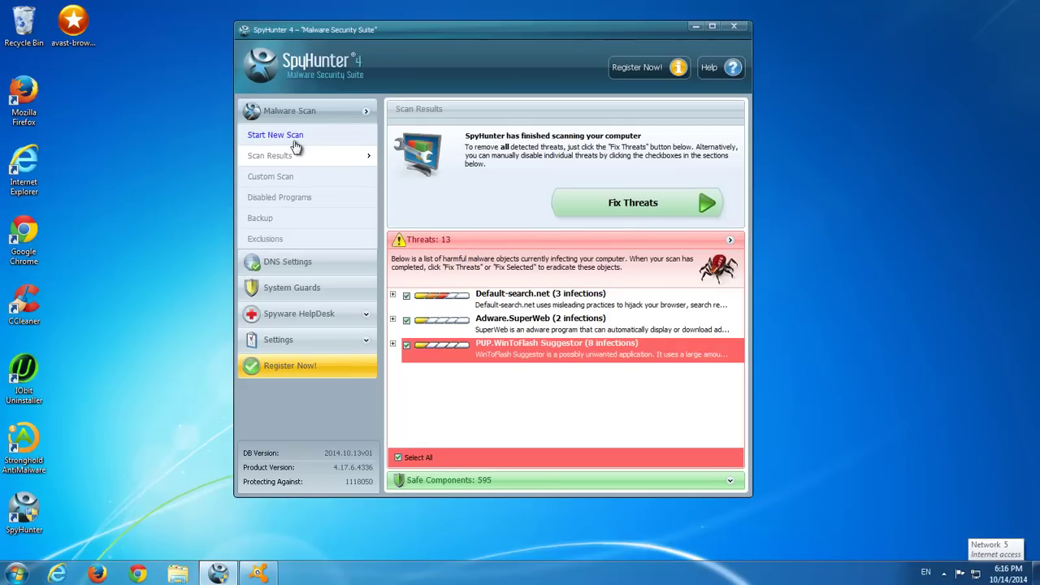
left_click(392, 295)
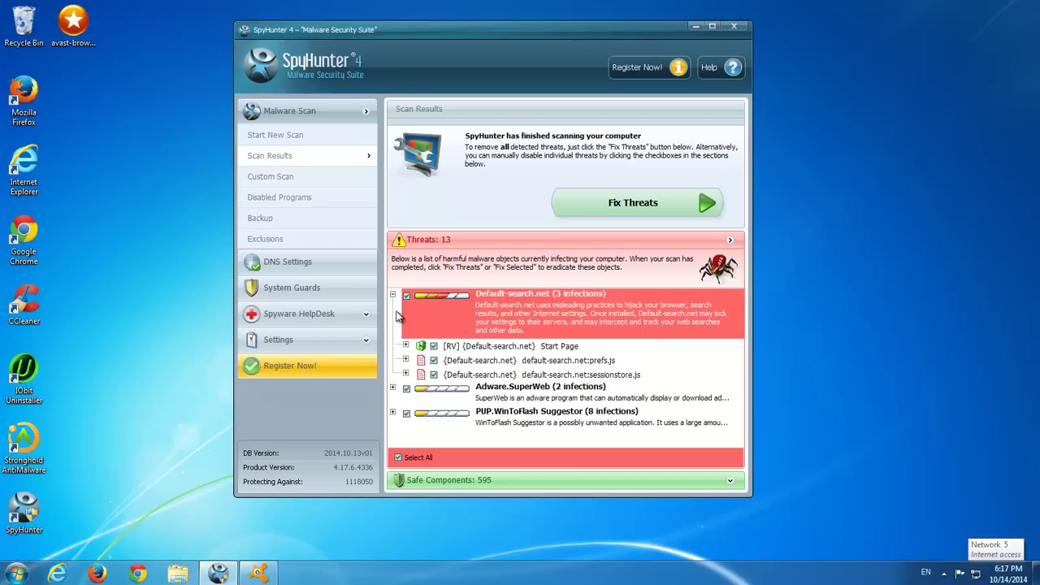
left_click(407, 361)
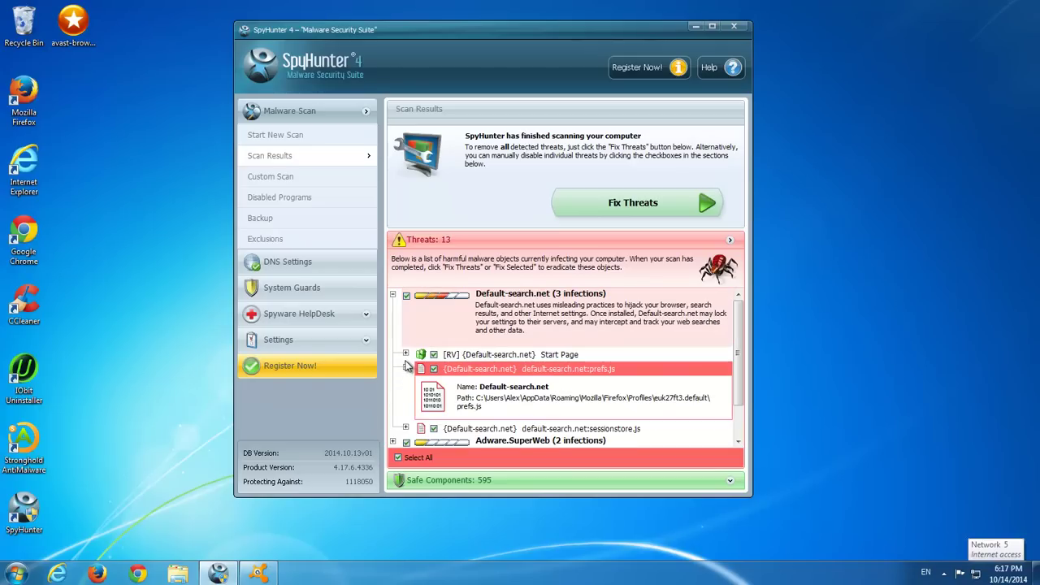
left_click(405, 368)
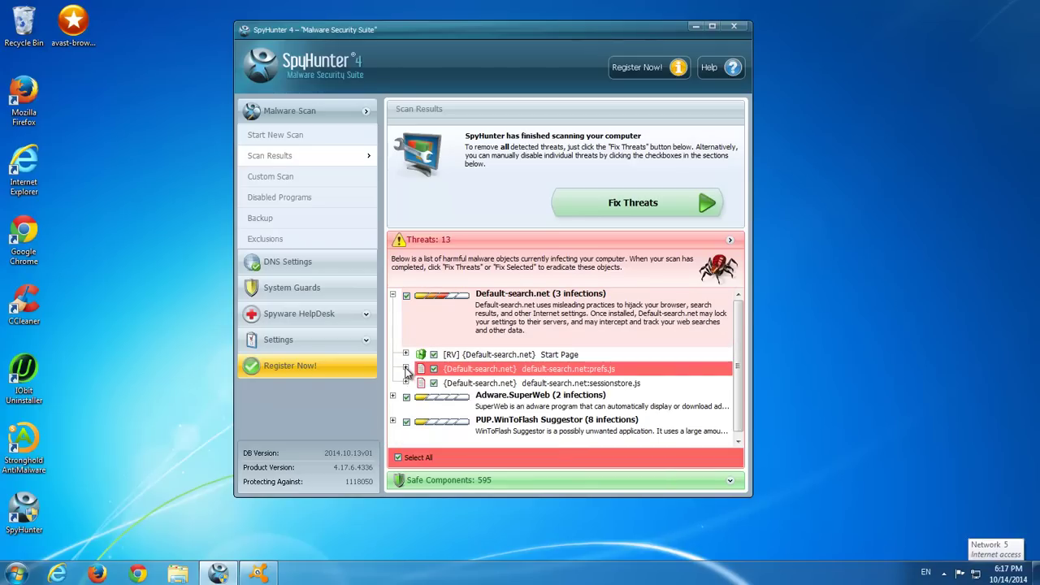
left_click(394, 297)
Expand and collapse the Adware.SuperWeb and PUP.WinToFlash Suggestor threat entries.
left_click(396, 325)
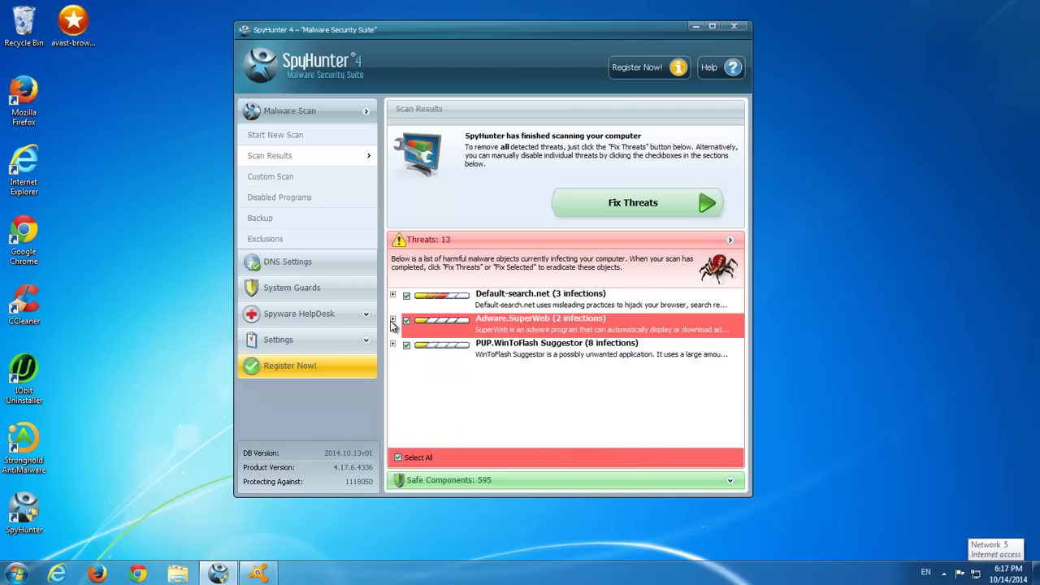
left_click(394, 322)
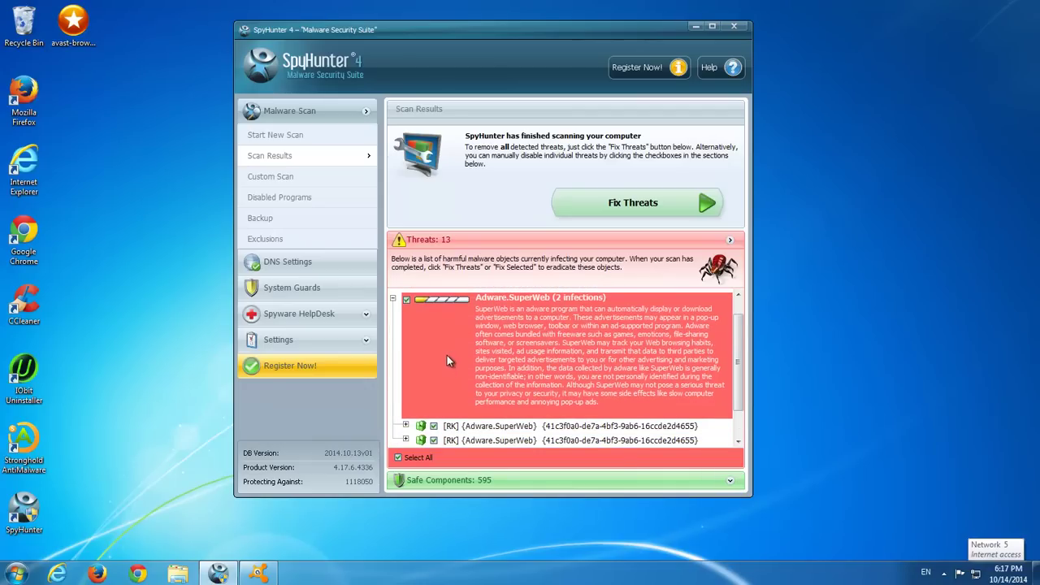
left_click(394, 299)
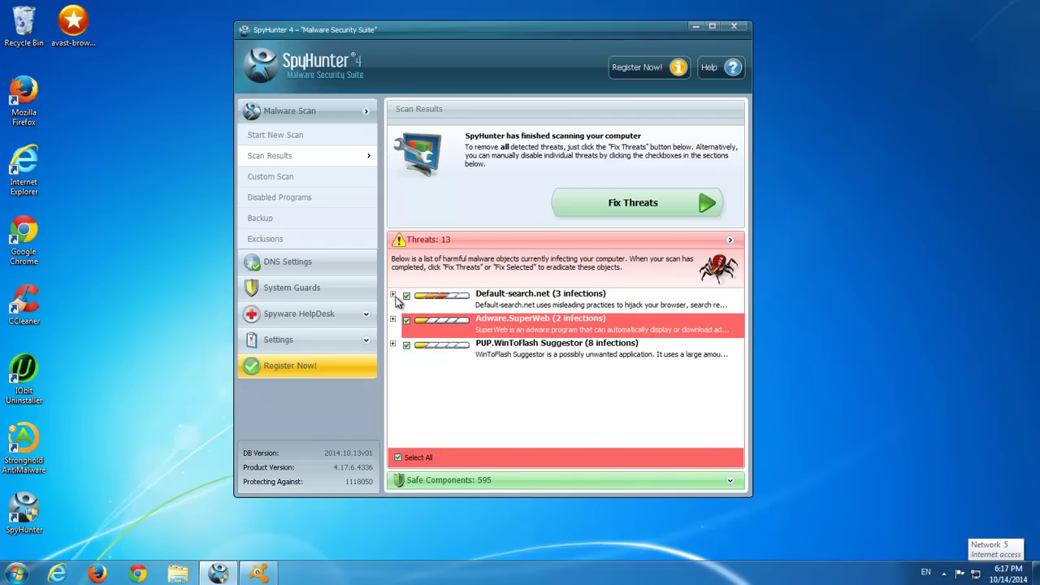
left_click(393, 343)
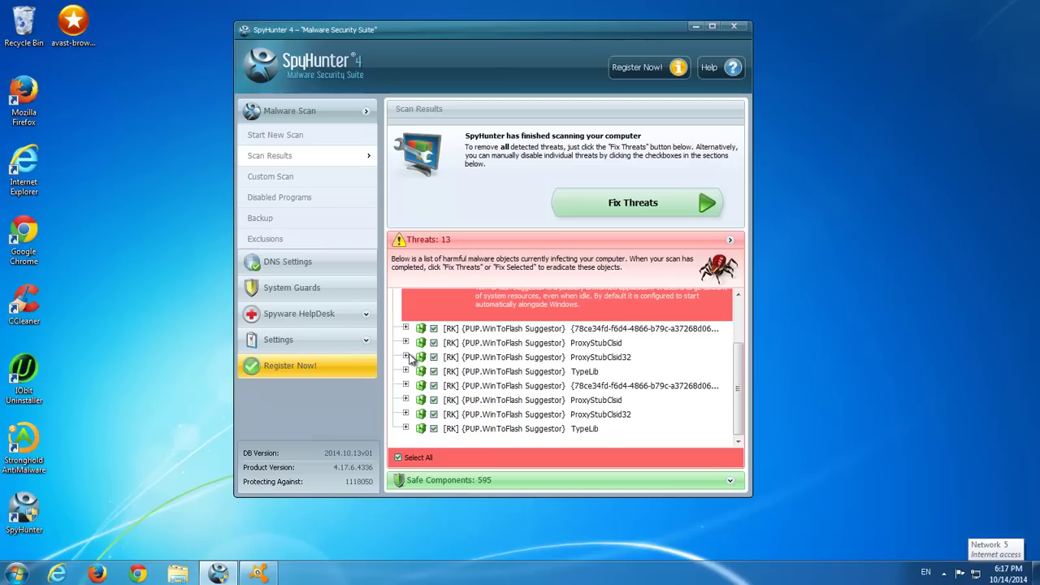
scroll(410, 358, "up", 1)
scroll(409, 313, "up", 2)
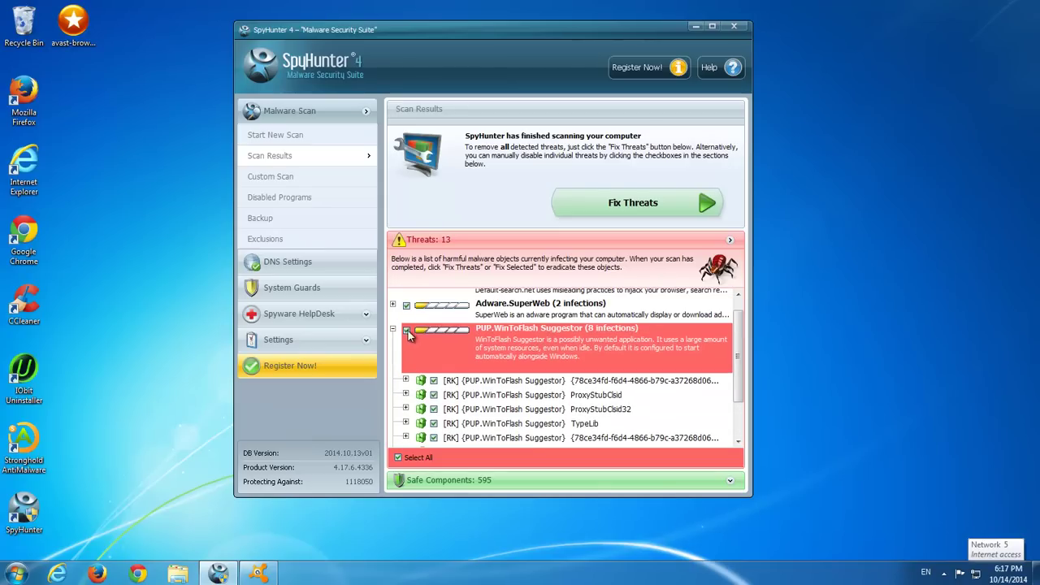
left_click(394, 332)
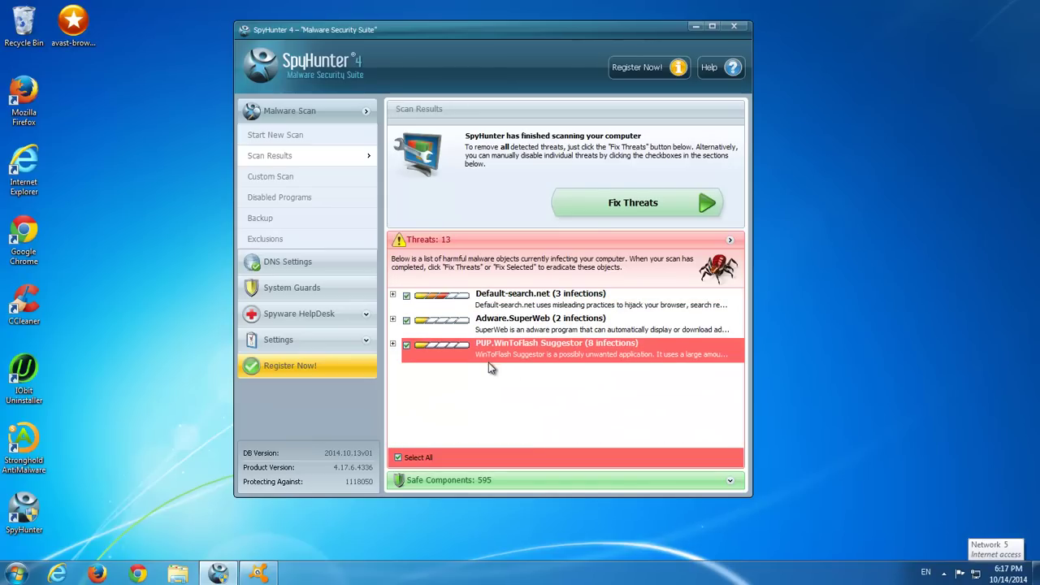
Close SpyHunter, refresh the desktop, and bring avast Browser Cleanup back up.
left_click(731, 27)
right_click(223, 199)
left_click(259, 236)
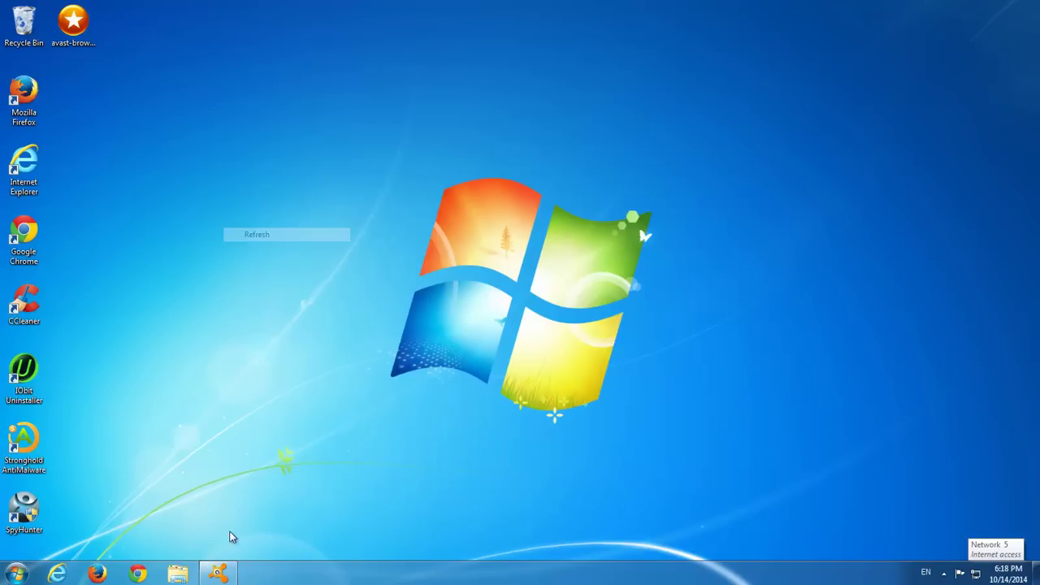
left_click(224, 573)
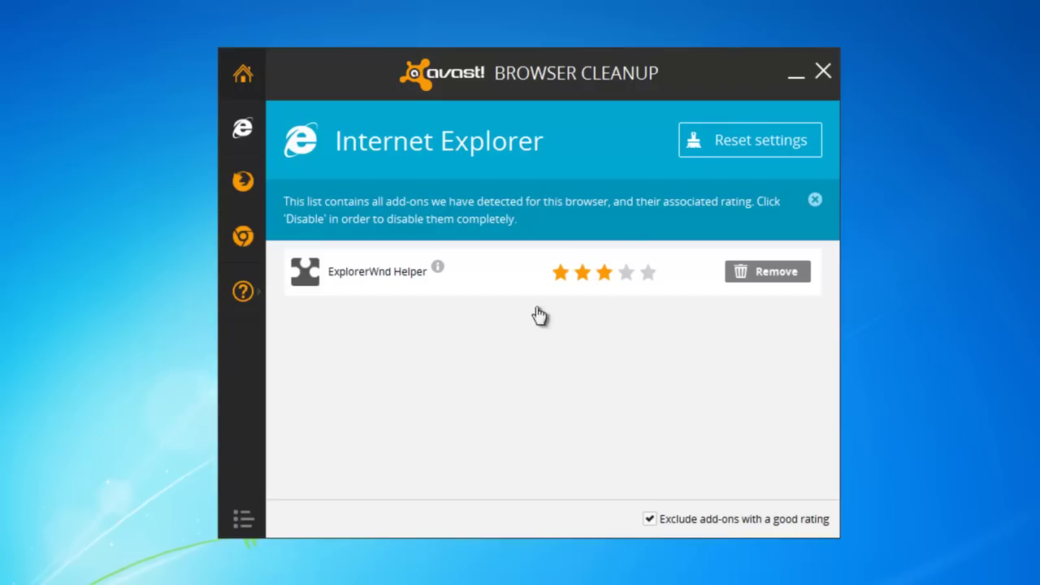
Reset Internet Explorer's search provider and homepage to 'Reset to original settings' via free cleanup.
left_click(758, 130)
left_click(629, 313)
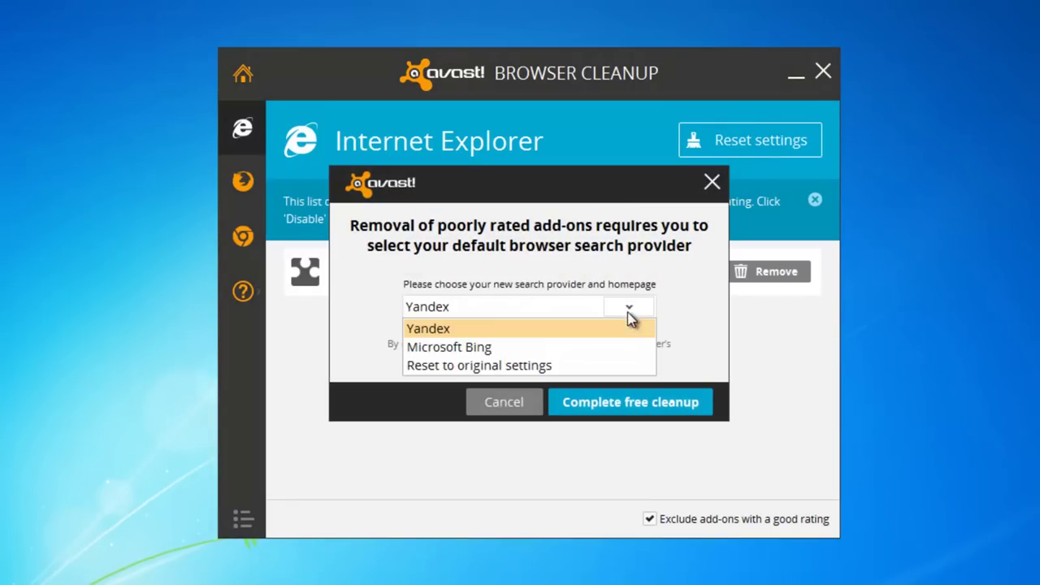
left_click(527, 367)
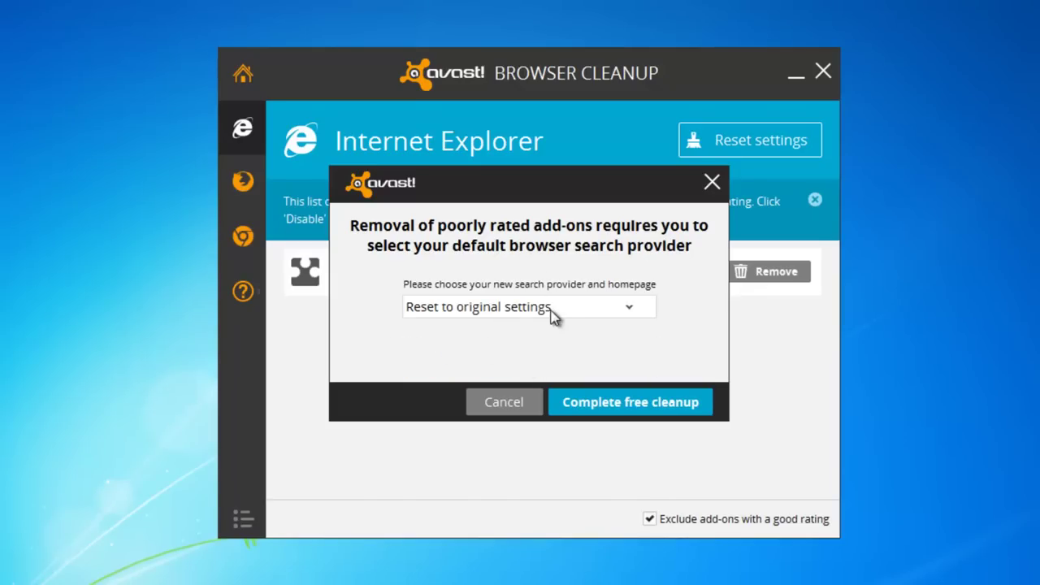
left_click(596, 413)
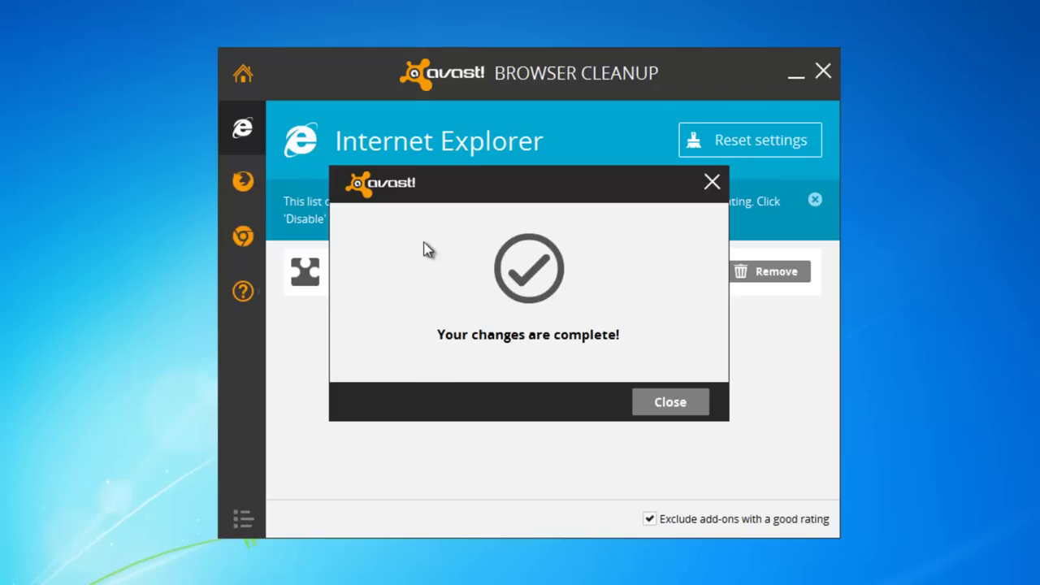
left_click(667, 404)
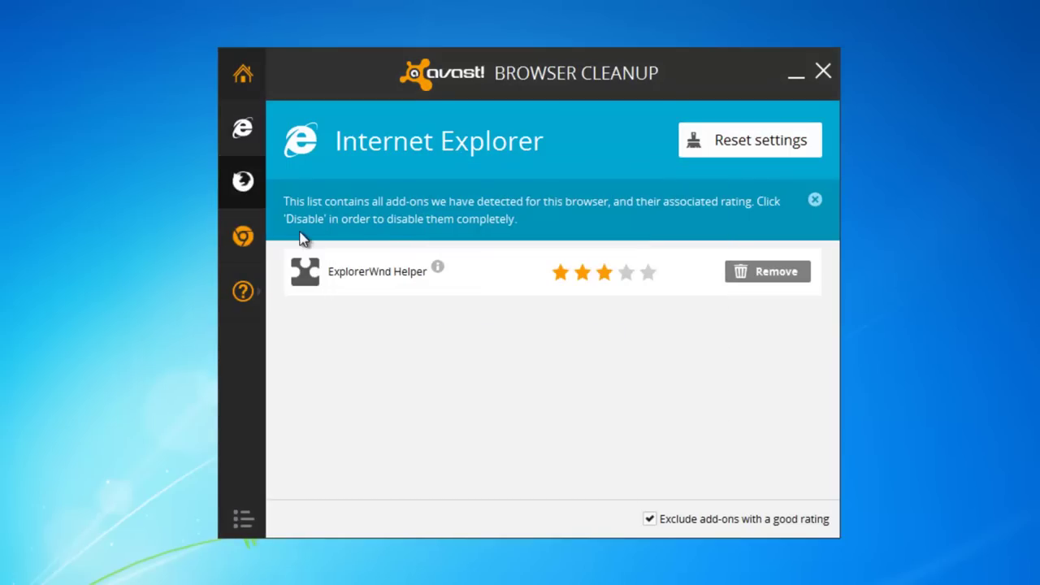
Reset Firefox's search provider and homepage to original settings with Complete free cleanup.
left_click(726, 148)
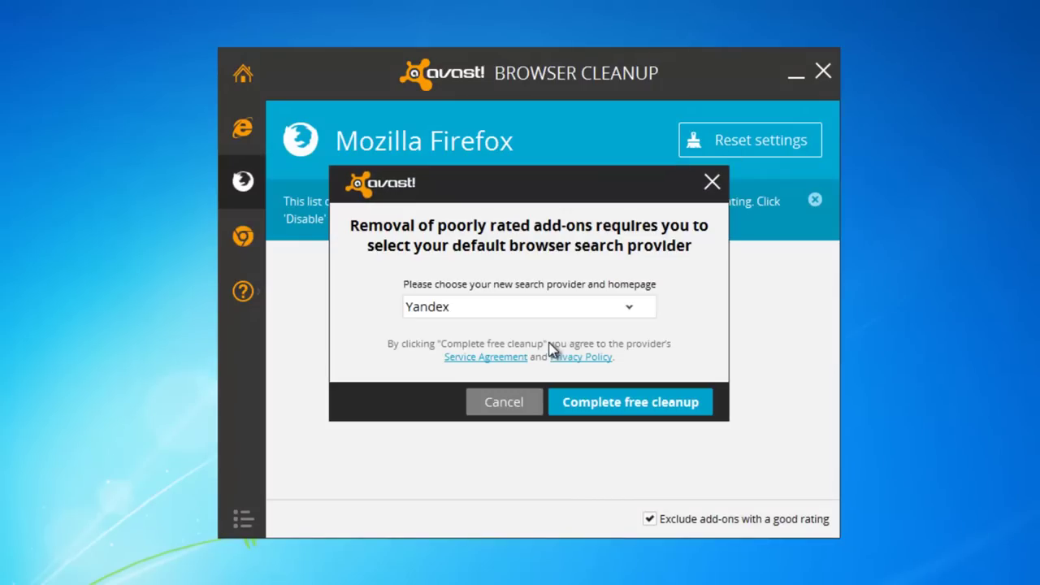
left_click(649, 312)
left_click(555, 363)
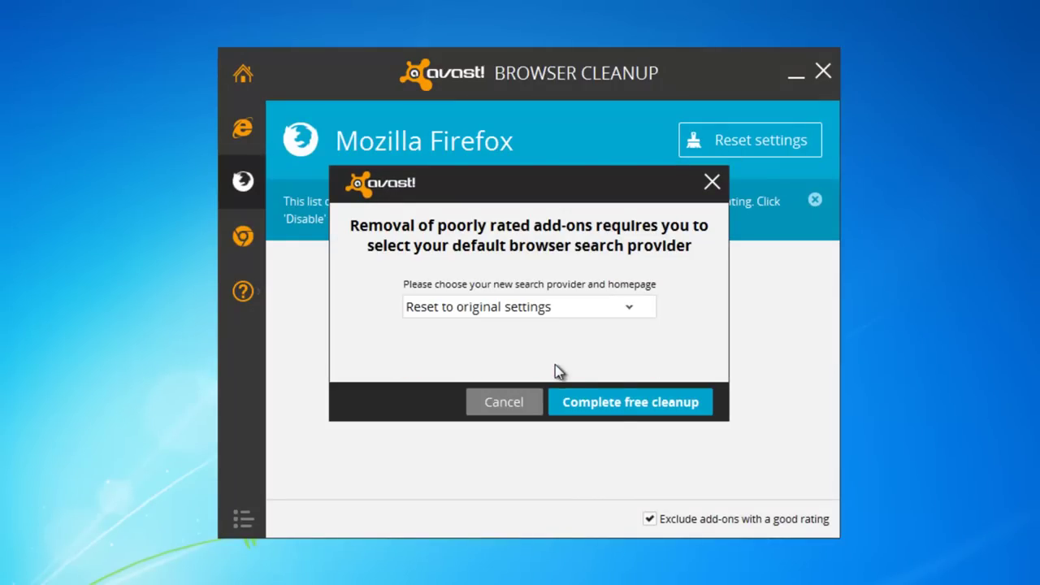
left_click(616, 402)
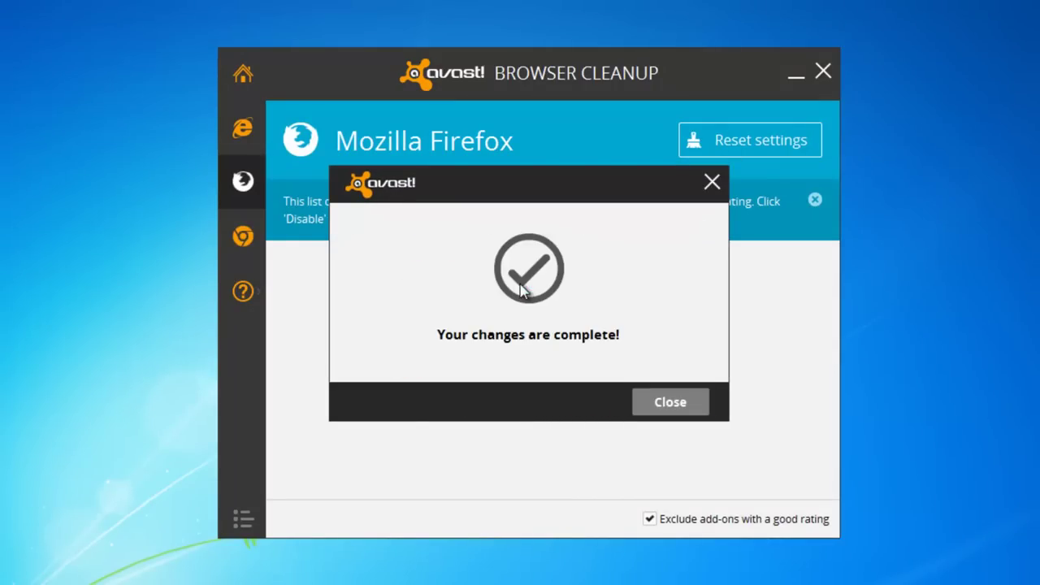
left_click(673, 406)
Reset Google Chrome's search provider and homepage to original settings with Complete free cleanup.
left_click(243, 239)
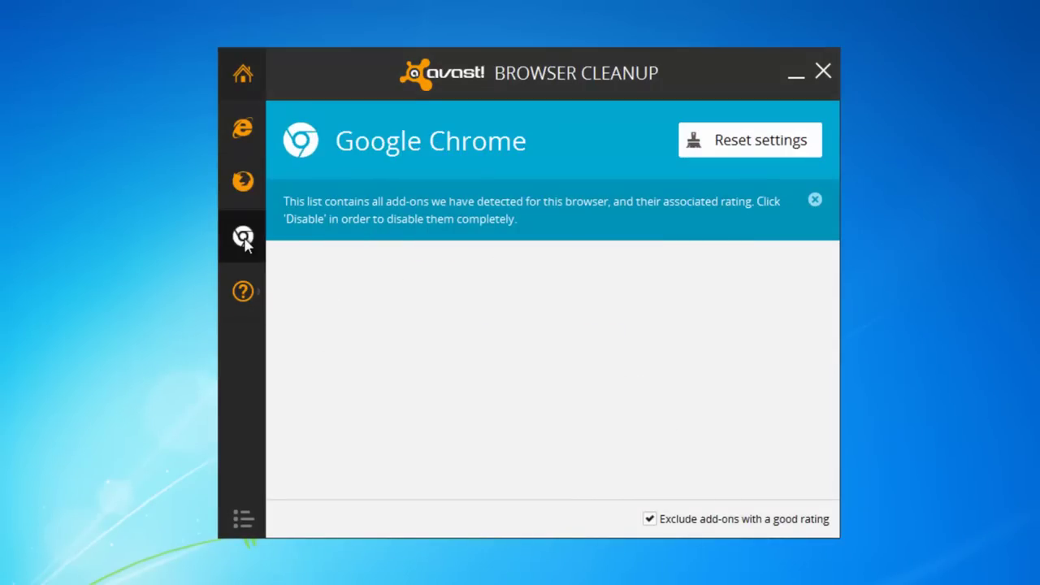
left_click(799, 142)
left_click(498, 307)
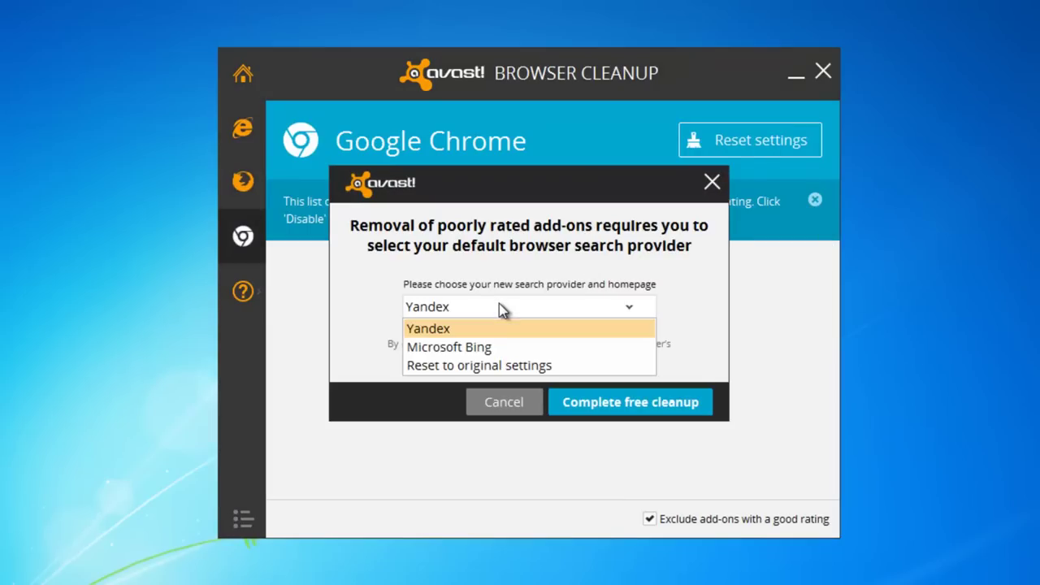
left_click(520, 365)
left_click(639, 405)
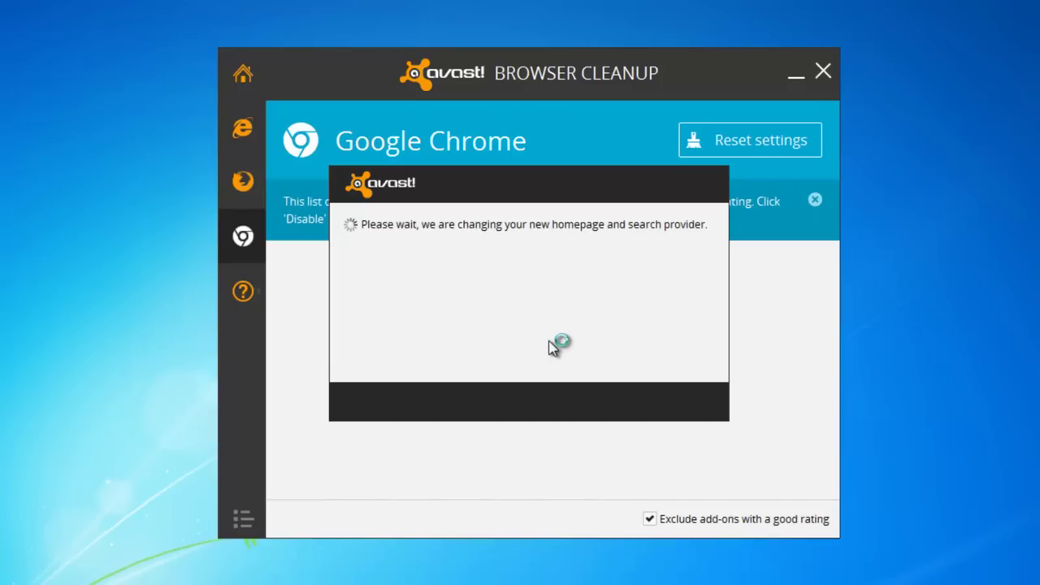
left_click(655, 404)
Close avast, refresh the desktop, confirm IE shows MSN and Firefox its Start Page, then view Chrome.
left_click(822, 73)
right_click(143, 156)
left_click(213, 210)
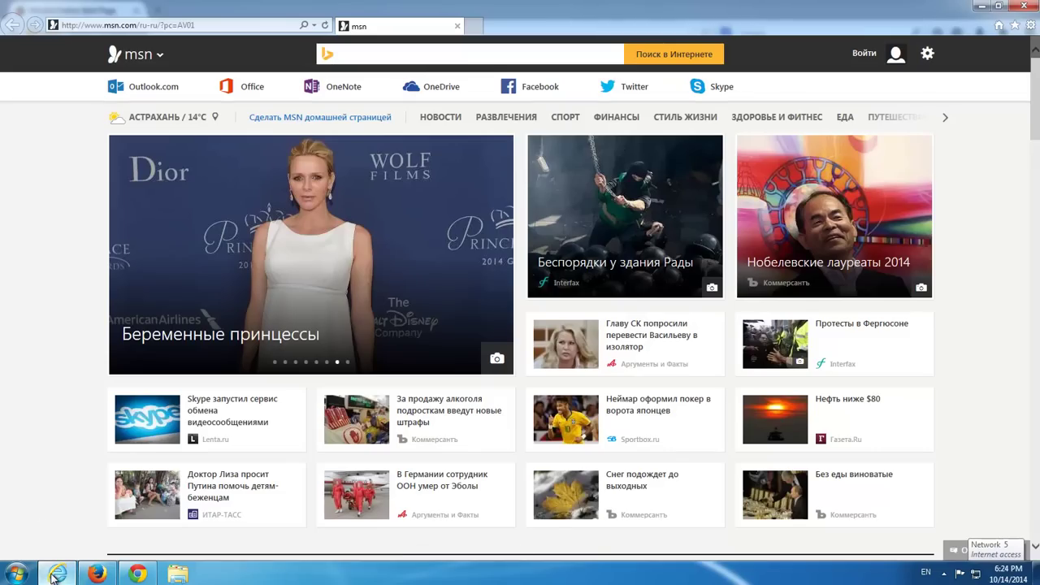
left_click(57, 575)
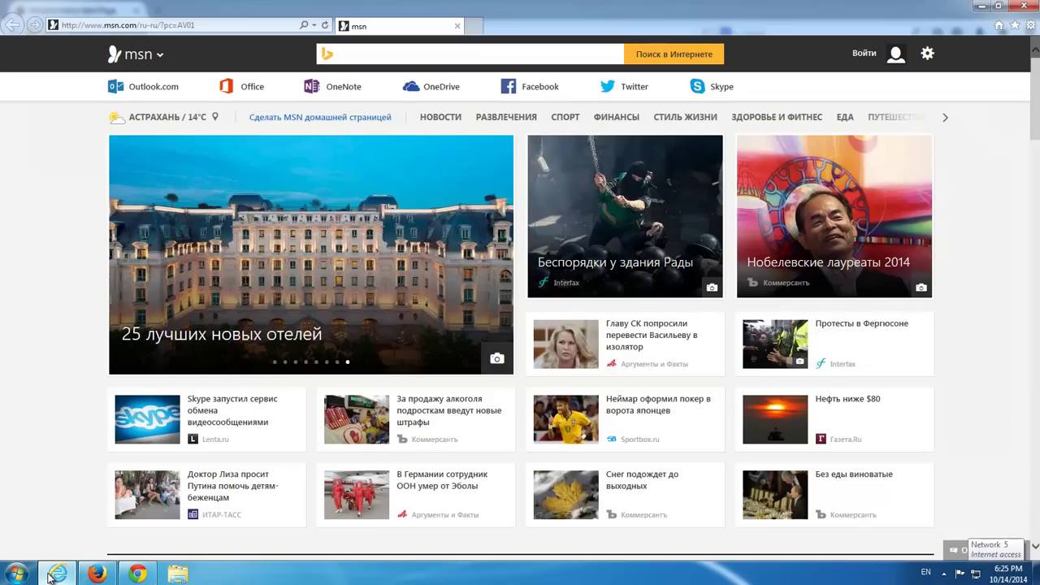
left_click(96, 574)
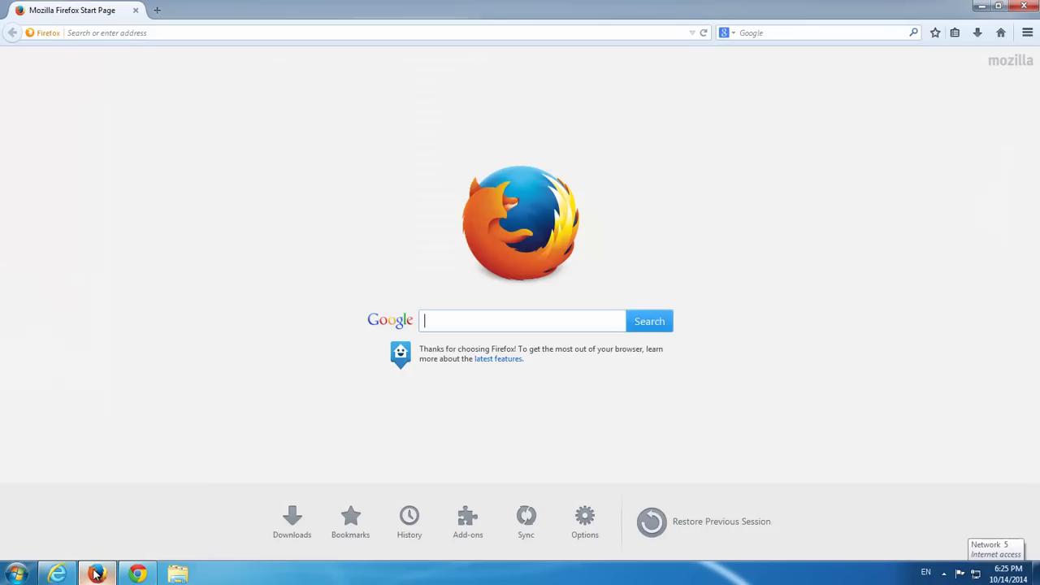
left_click(136, 575)
In Chrome Settings, set startup to 'Open a specific page' and delete the default-search.net entry.
left_click(1028, 27)
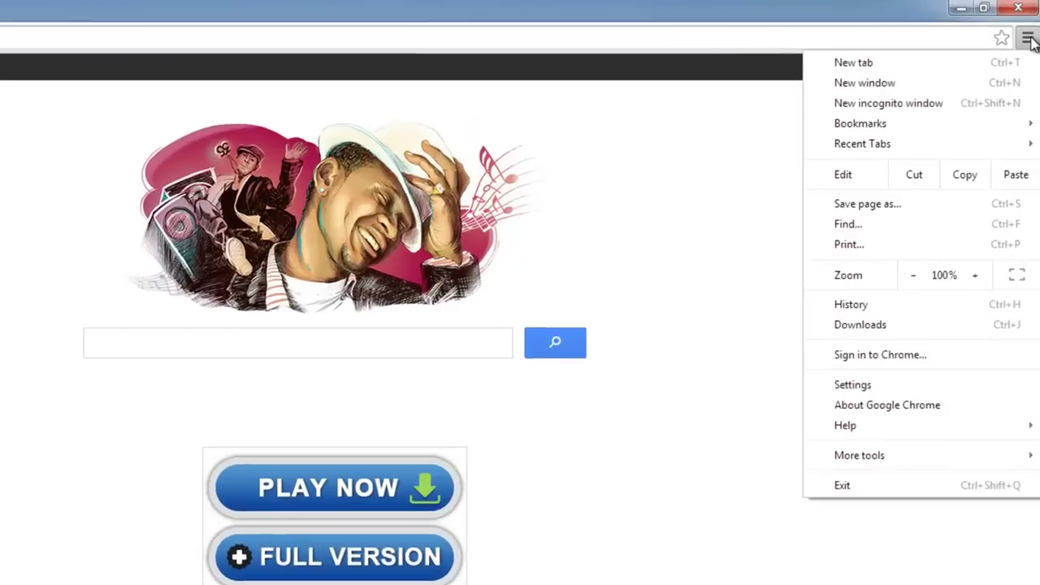
left_click(845, 446)
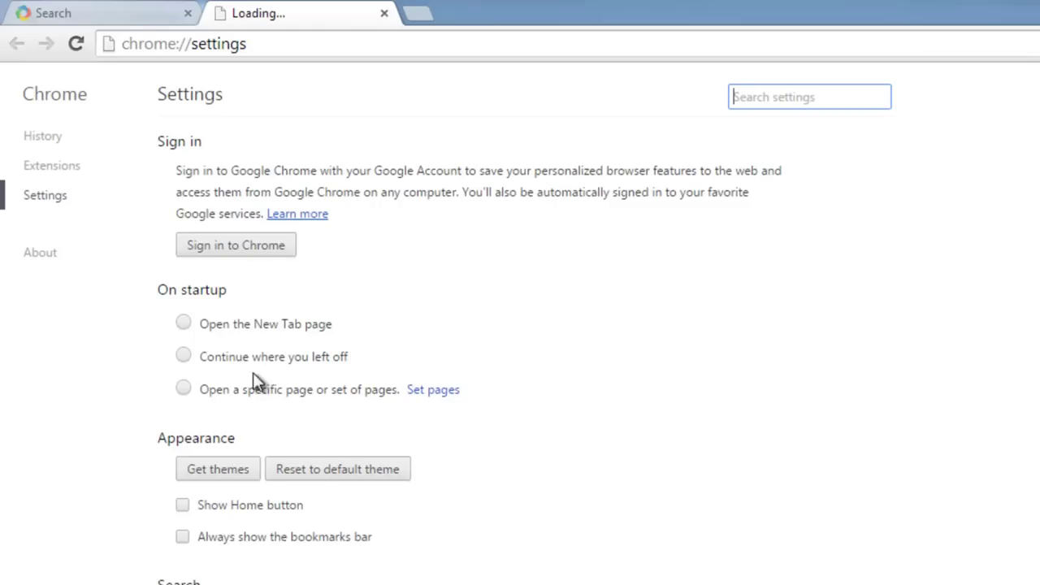
left_click(429, 390)
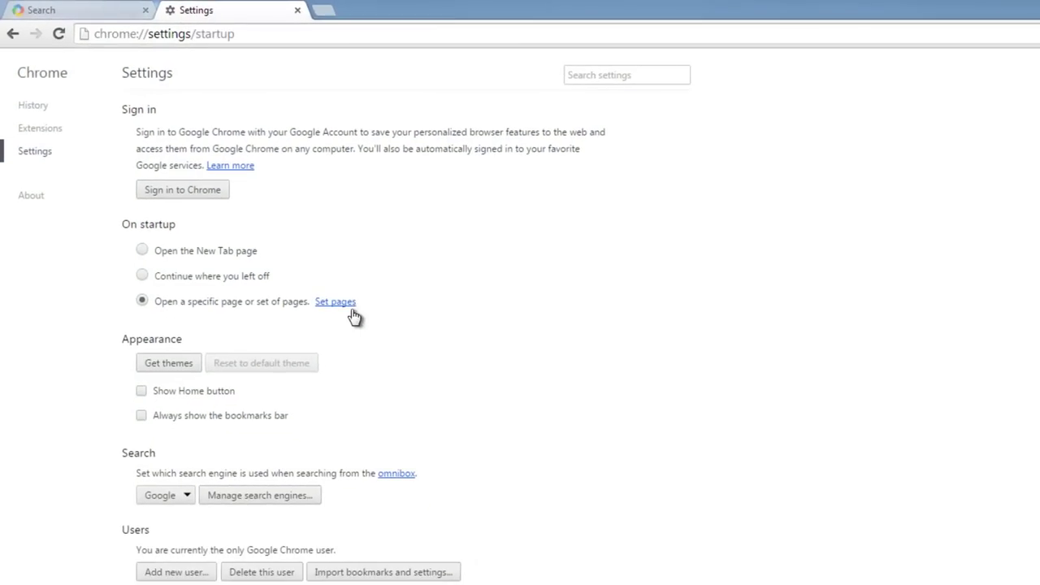
left_click(351, 308)
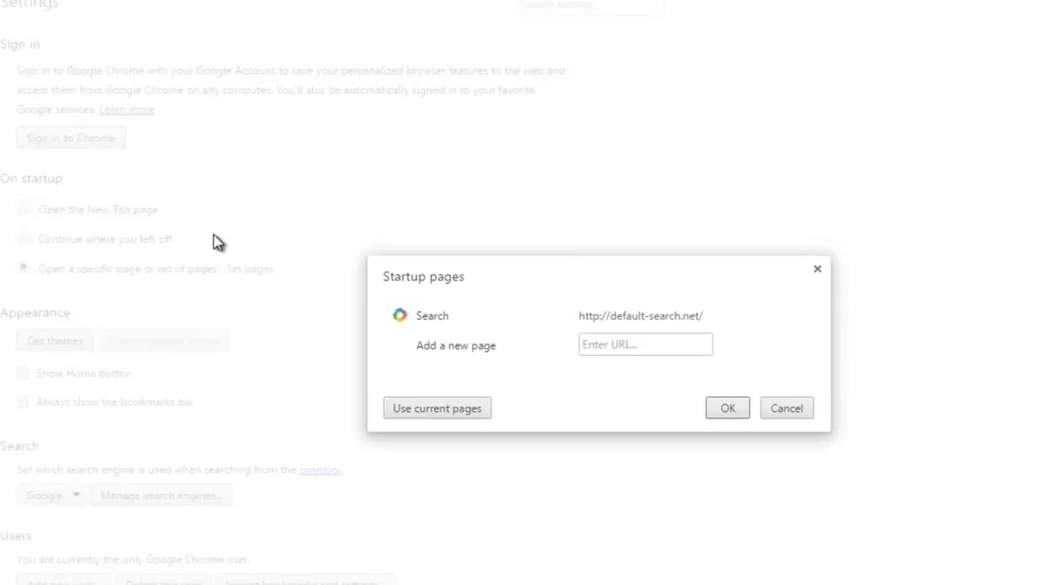
mouse_move(502, 244)
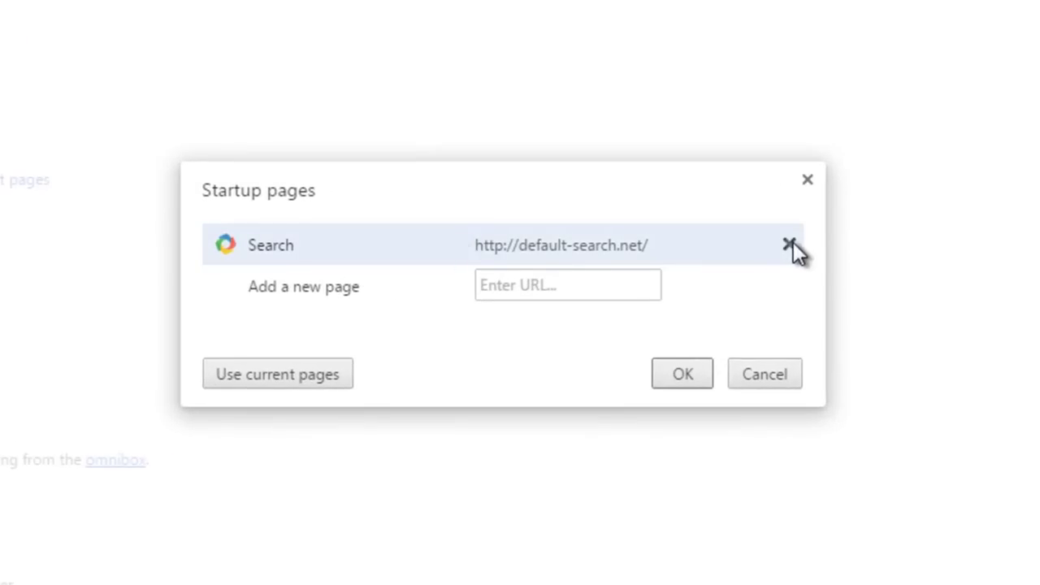
left_click(790, 244)
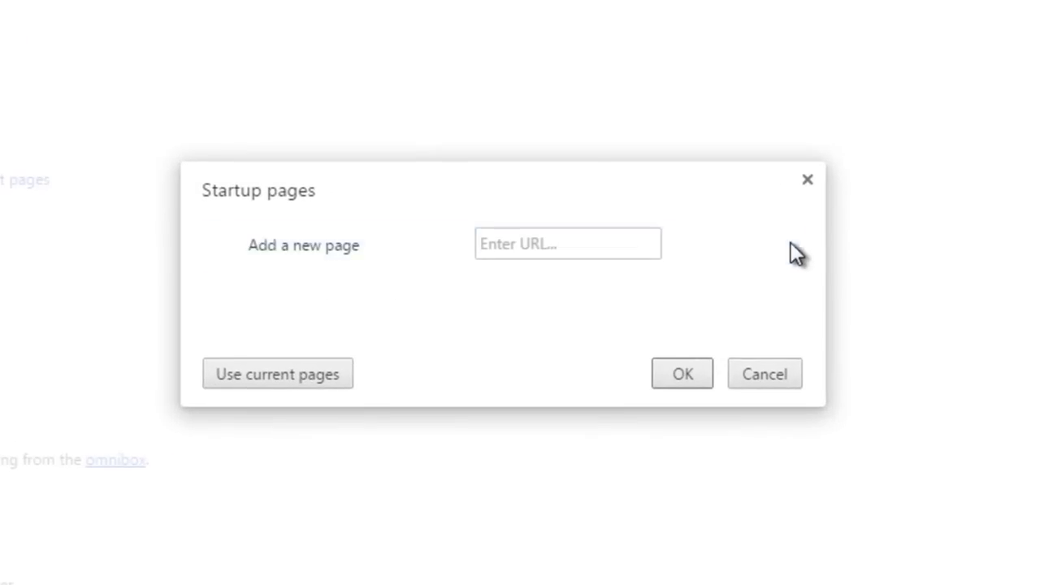
left_click(680, 374)
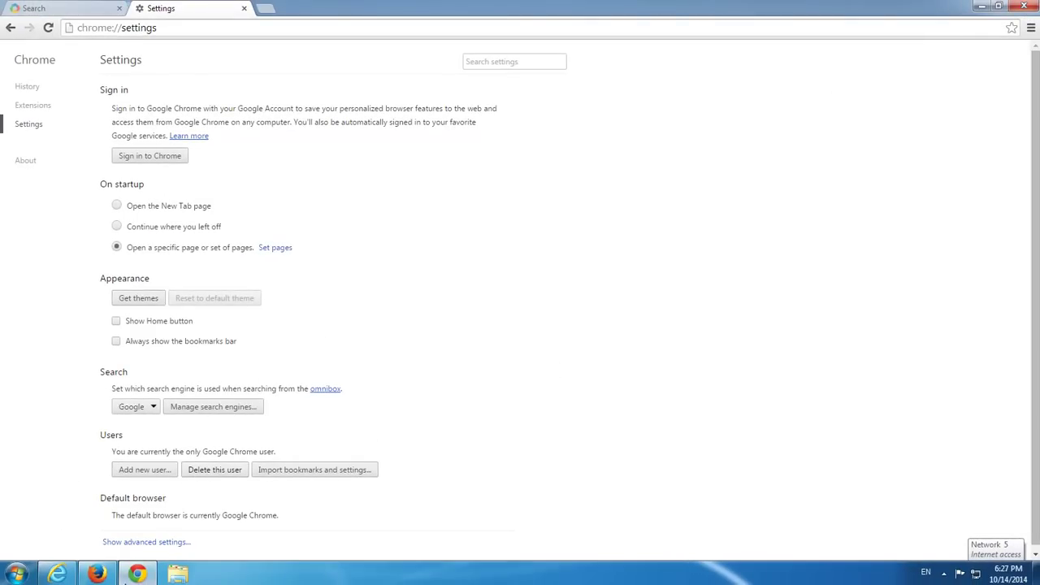
Minimize Chrome's settings and sign-in windows, then close Chrome from the taskbar.
left_click(135, 576)
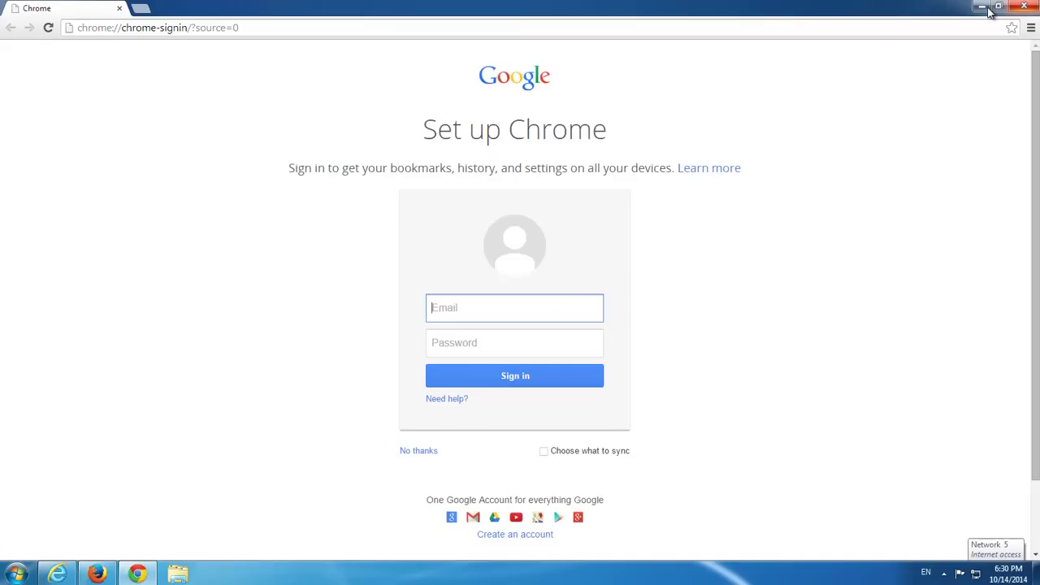
left_click(983, 9)
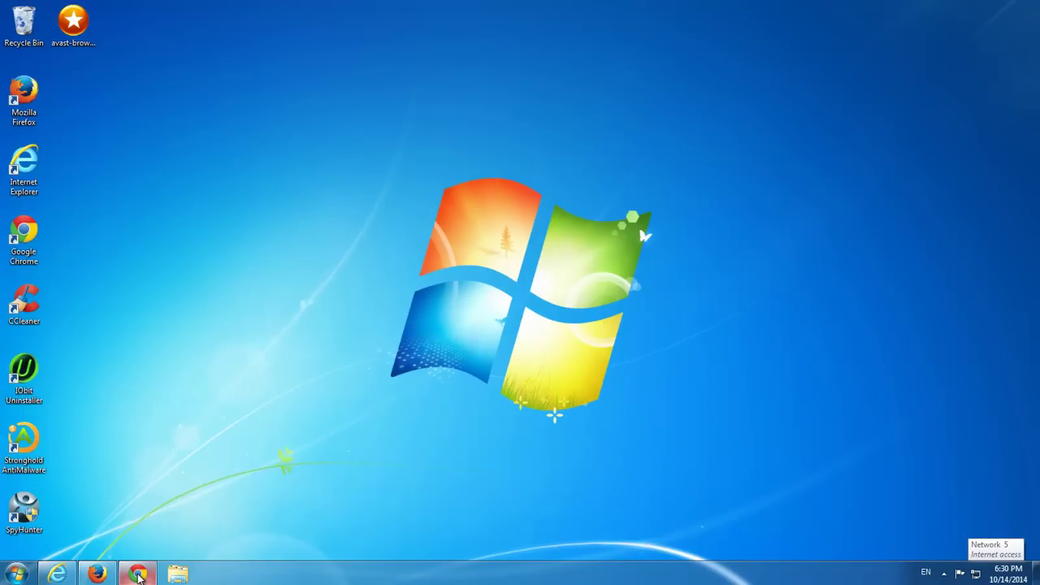
right_click(147, 579)
left_click(123, 551)
Close Firefox and Internet Explorer from the taskbar and refresh the desktop.
left_click(100, 573)
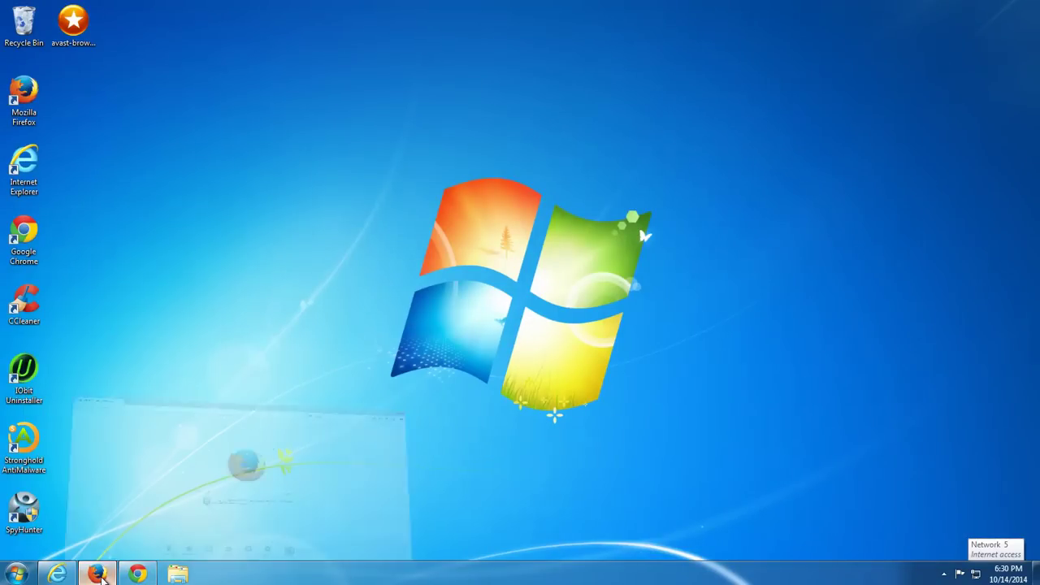
right_click(96, 574)
left_click(65, 548)
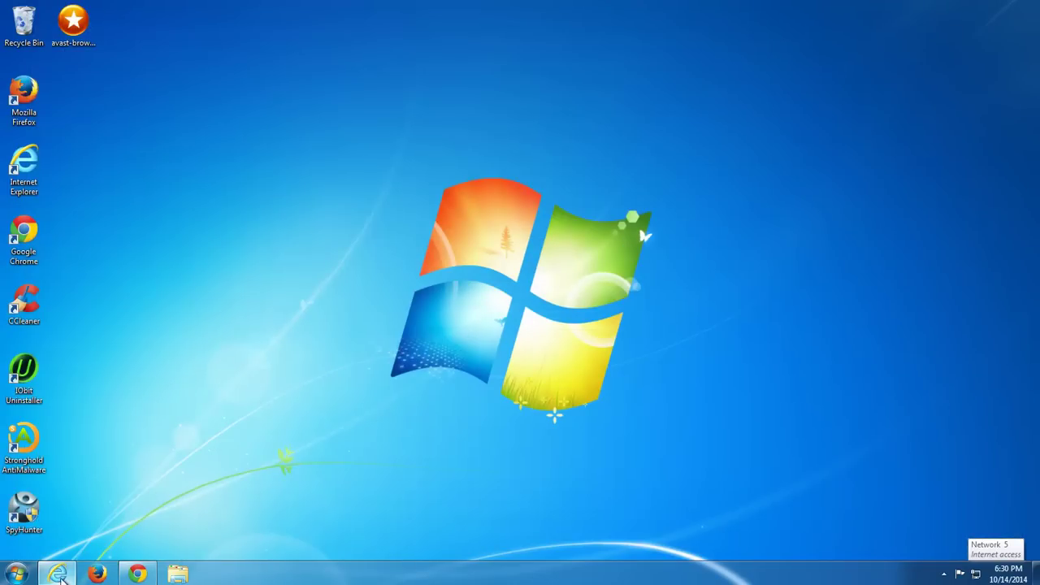
right_click(52, 573)
left_click(44, 541)
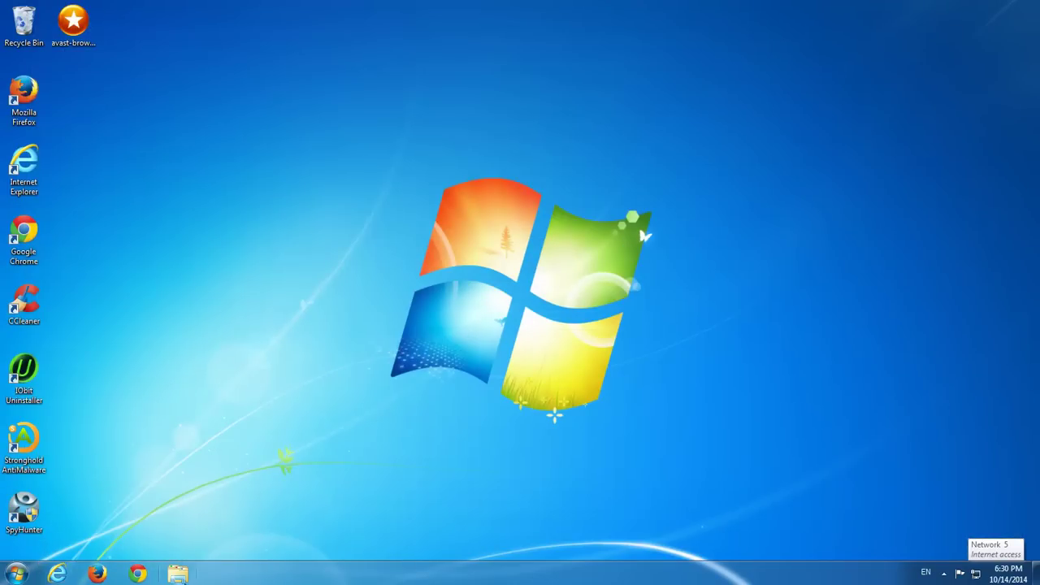
right_click(169, 322)
left_click(209, 354)
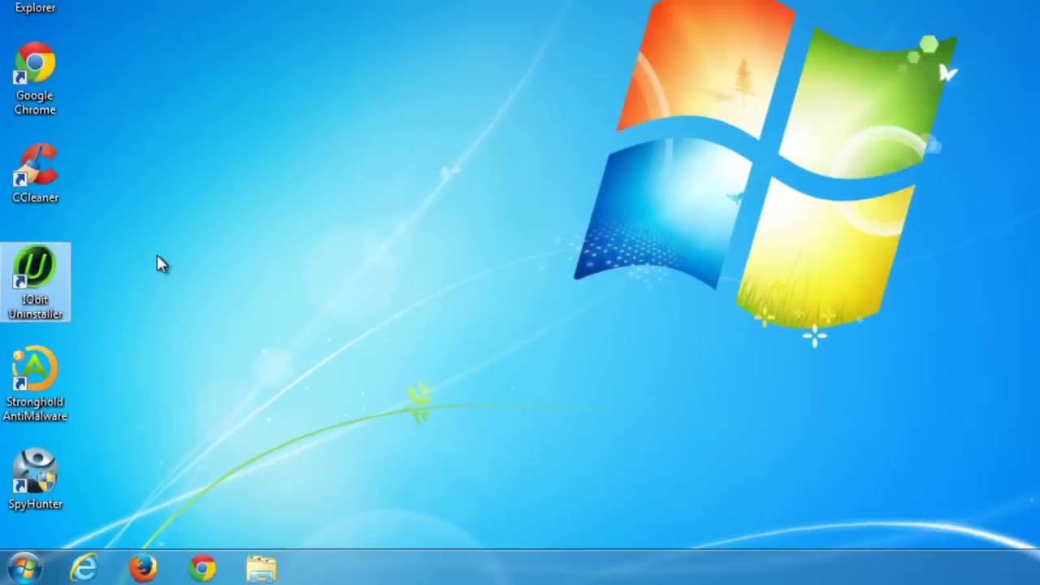
right_click(111, 263)
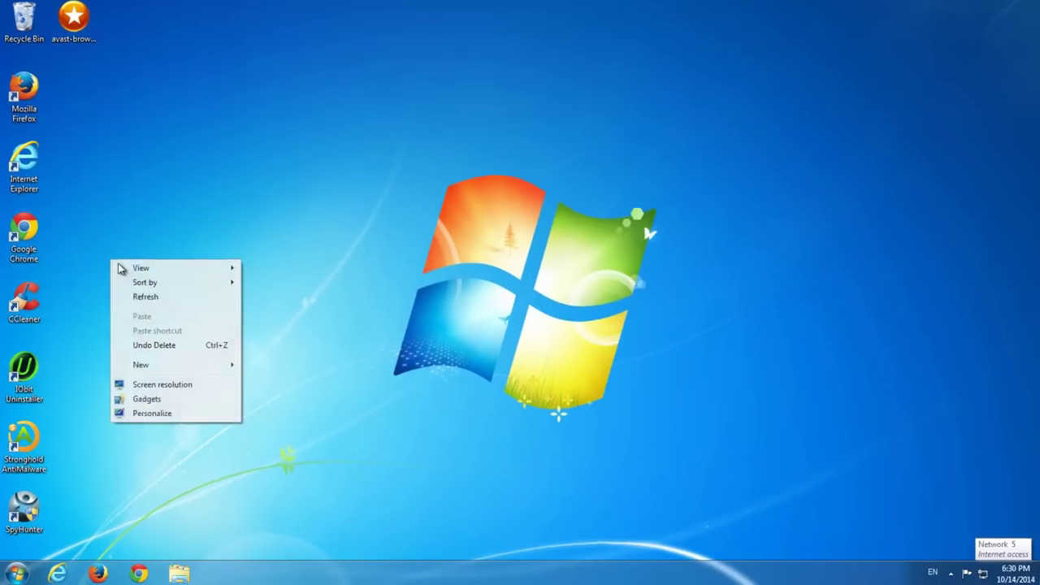
left_click(139, 298)
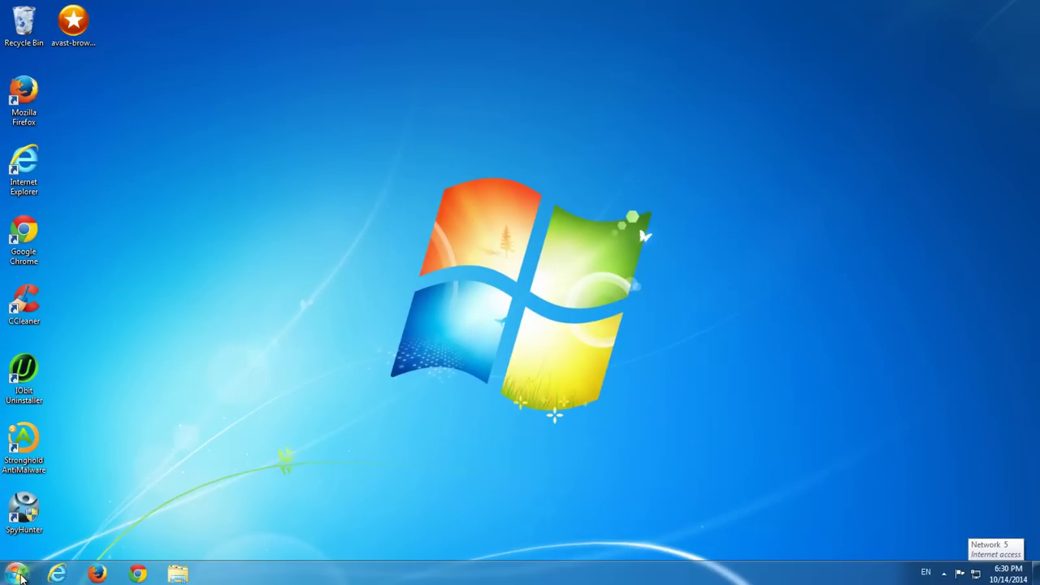
left_click(19, 576)
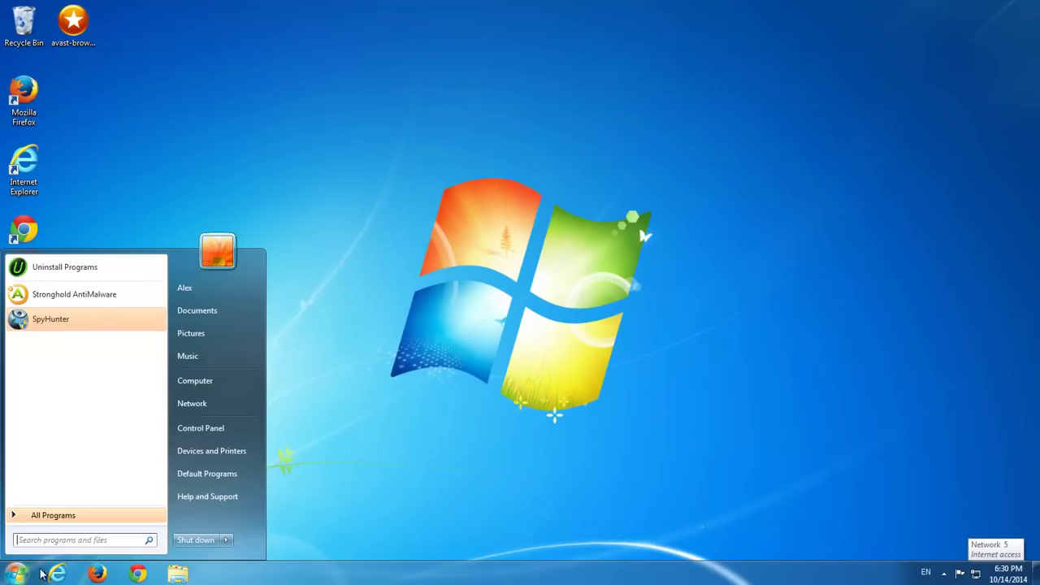
key("Escape")
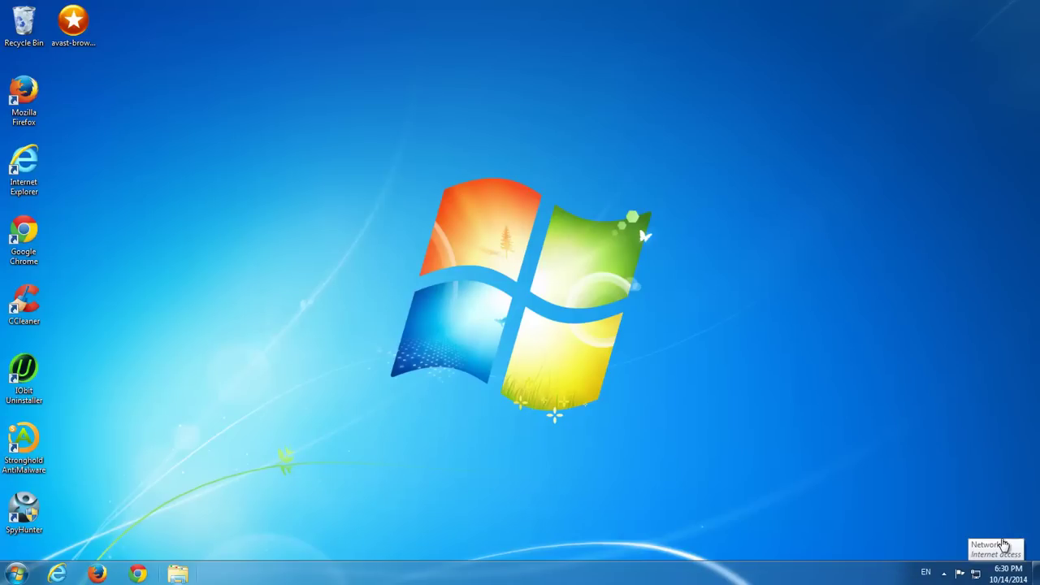
key("super+t")
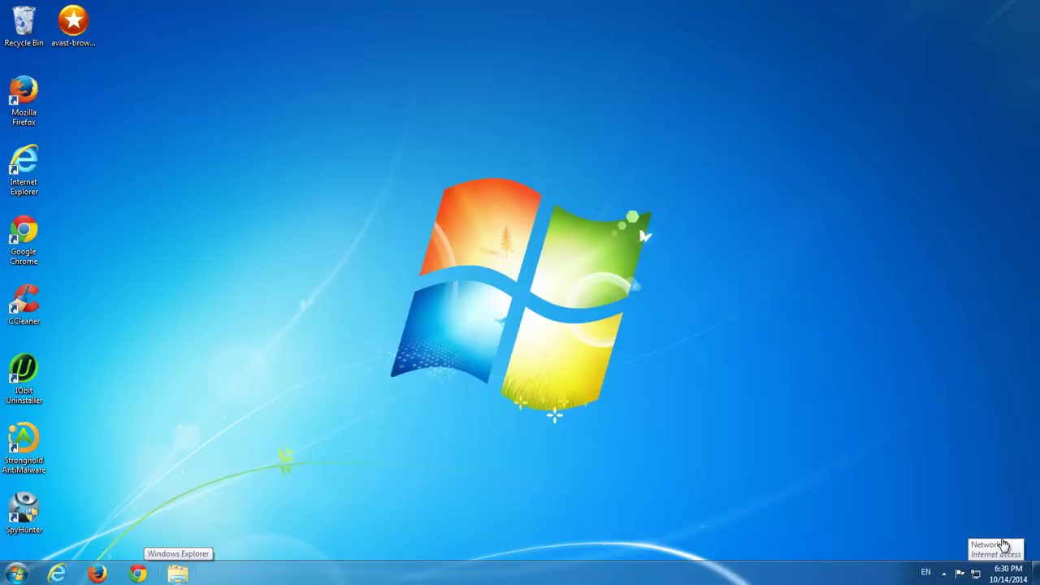